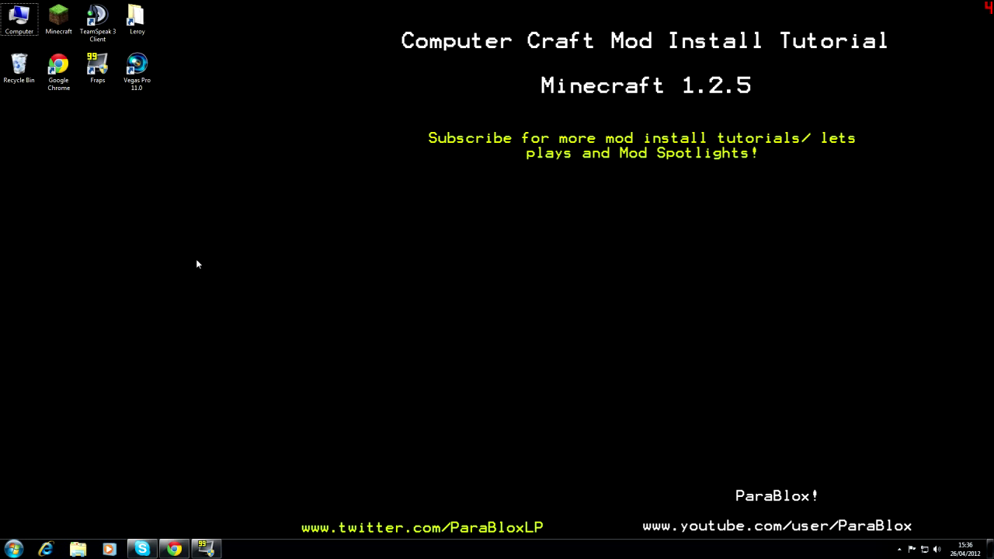
Bring up the Windows Run dialog, pre-filled with %appdata%.
{"action": "key", "text": "super+r"}
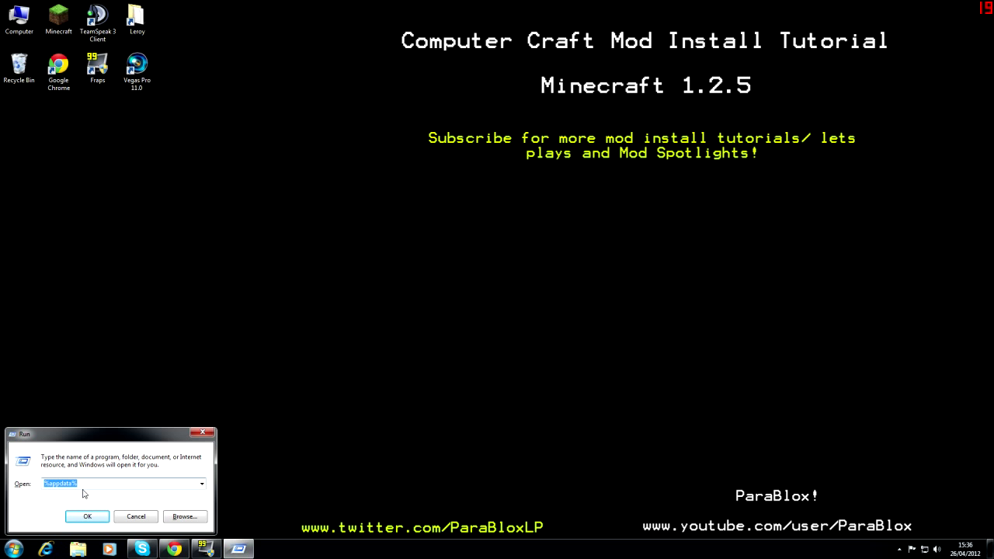
Open AppData\Roaming and copy the .minecraft folder onto the desktop.
{"action": "left_click", "coordinate": [88, 517]}
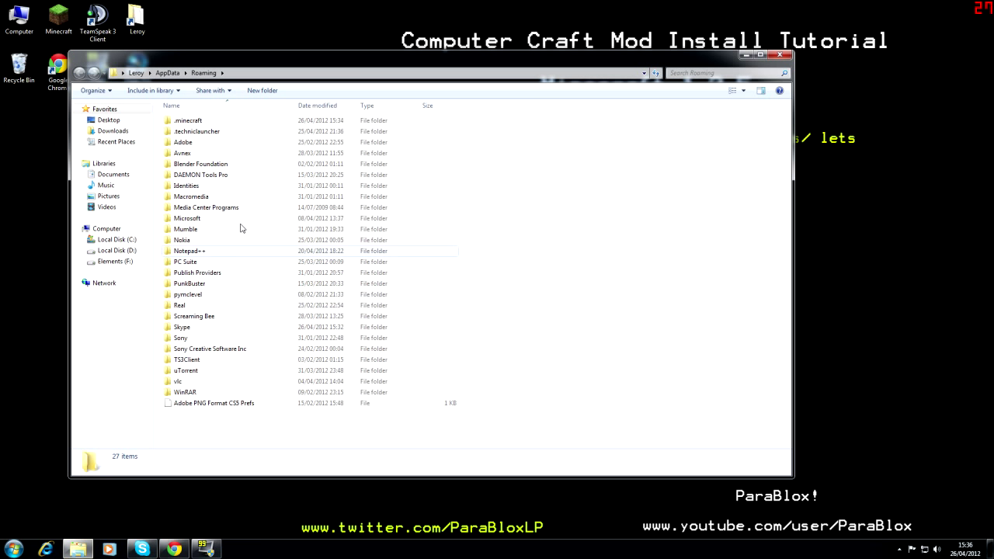
{"action": "left_click", "coordinate": [190, 122]}
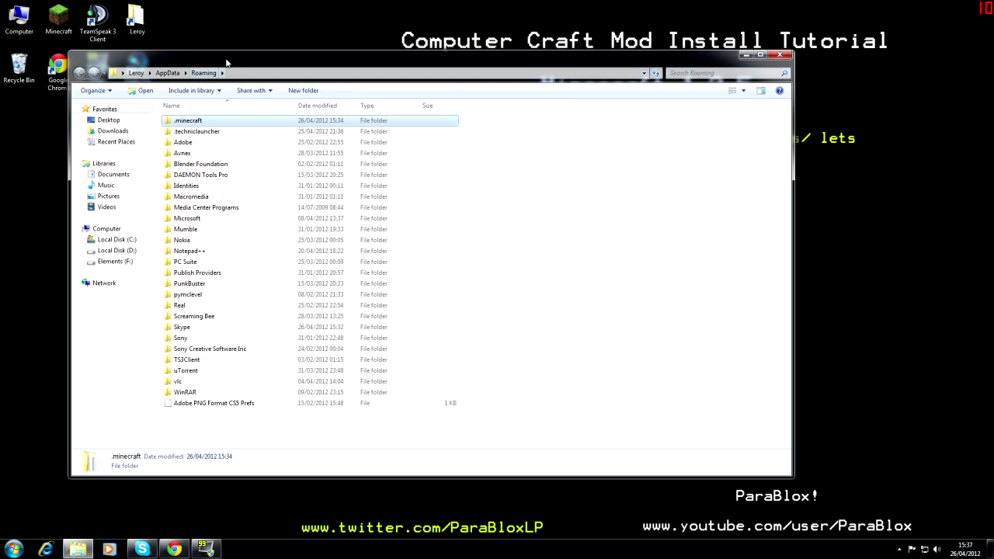
{"action": "left_click_drag", "start_coordinate": [227, 63], "coordinate": [415, 31]}
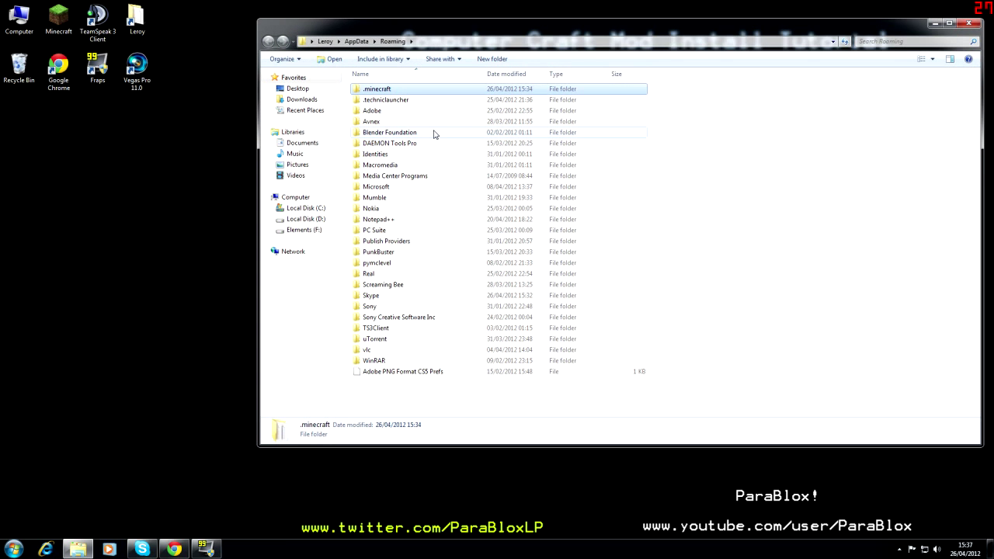
{"action": "left_click_drag", "start_coordinate": [397, 93], "coordinate": [65, 154]}
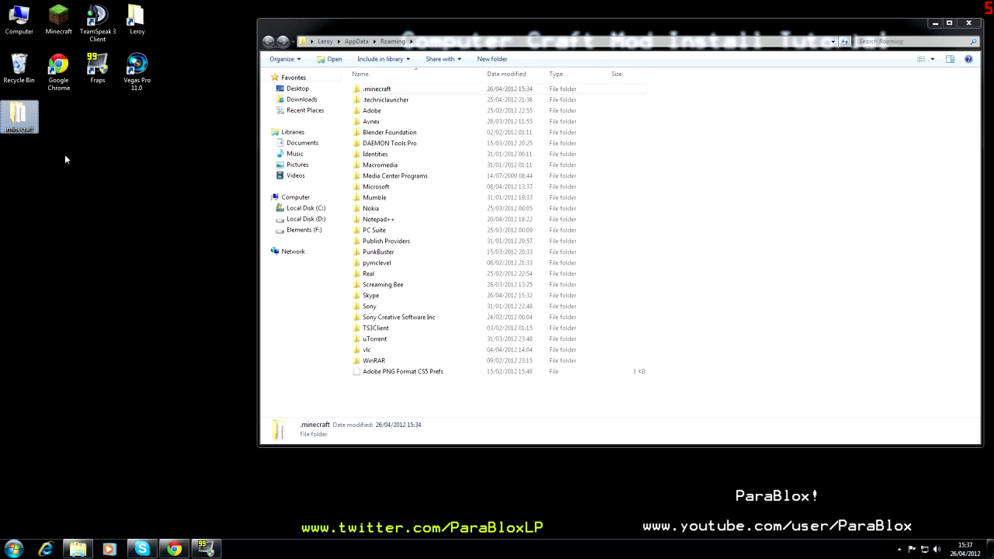
Delete the original .minecraft folder from Roaming and close the Explorer window.
{"action": "left_click", "coordinate": [407, 101]}
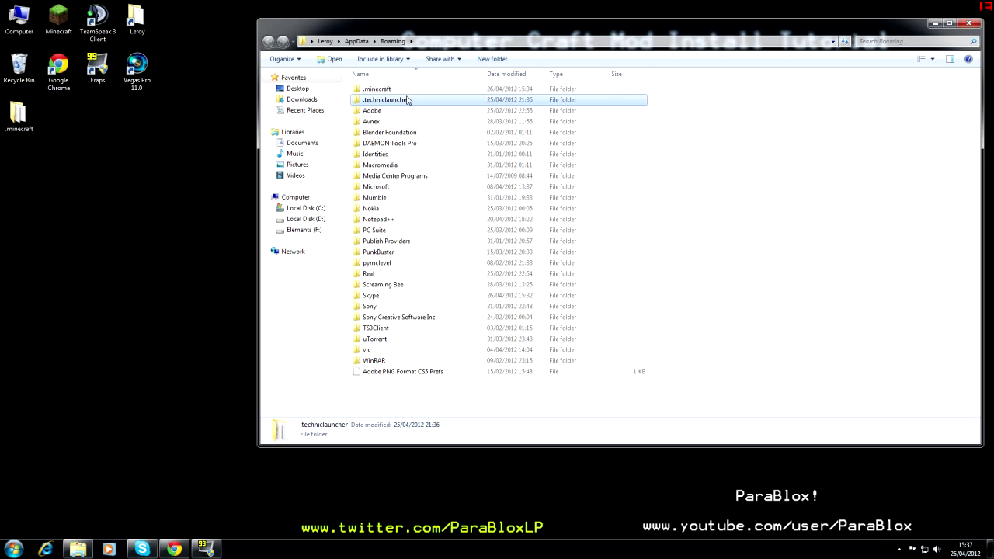
{"action": "key", "text": "Delete"}
{"action": "left_click", "coordinate": [544, 318]}
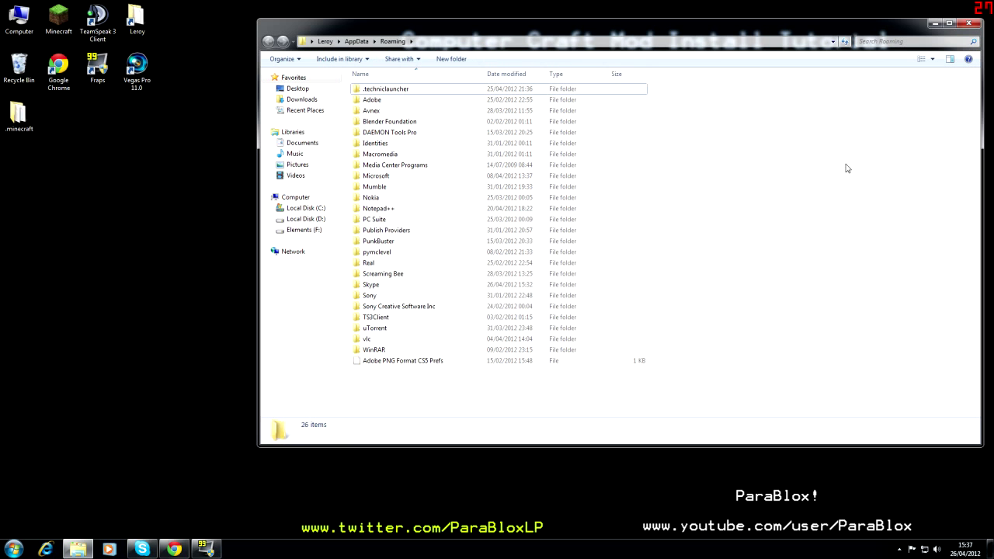
{"action": "left_click", "coordinate": [968, 23]}
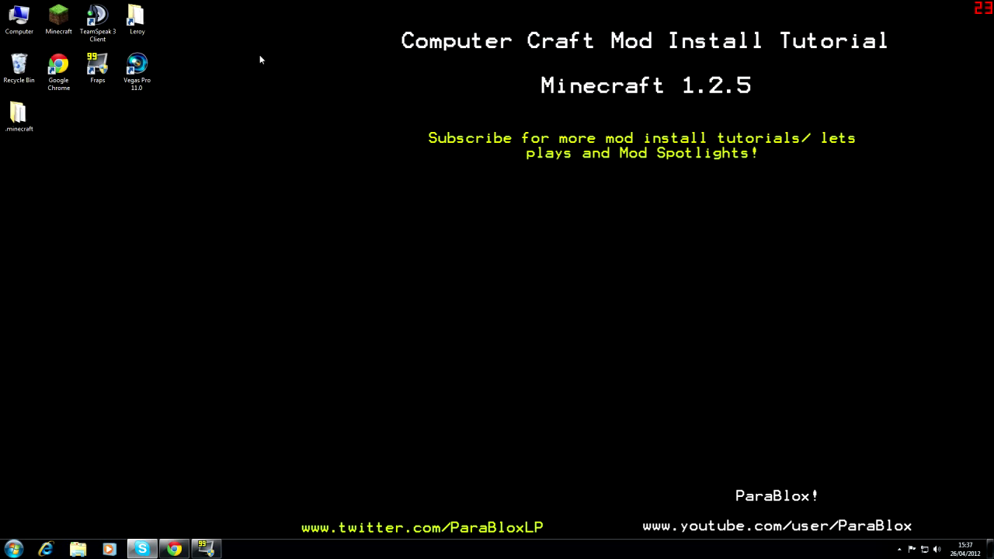
{"action": "double_click", "coordinate": [65, 11]}
{"action": "left_click", "coordinate": [518, 283]}
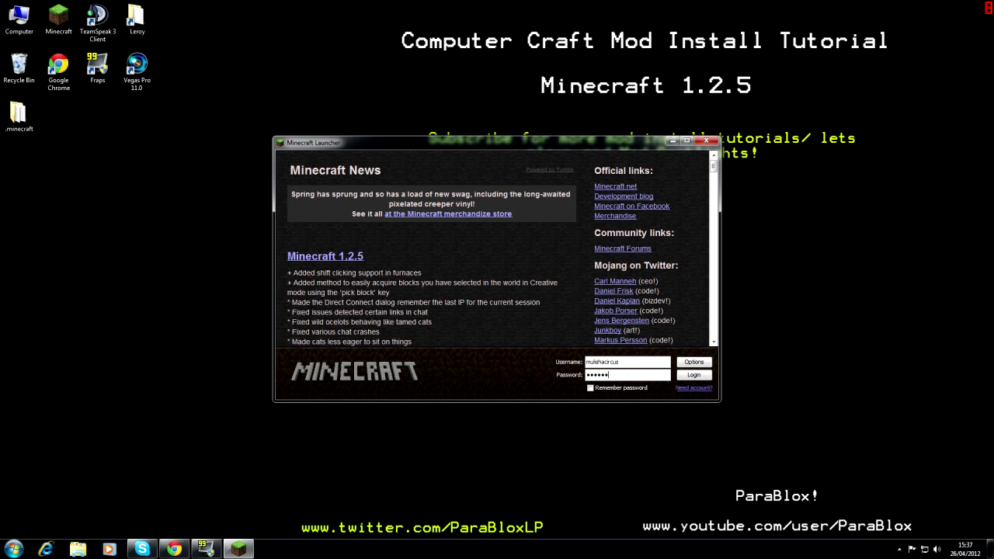
{"action": "type", "text": "a"}
{"action": "left_click", "coordinate": [694, 375]}
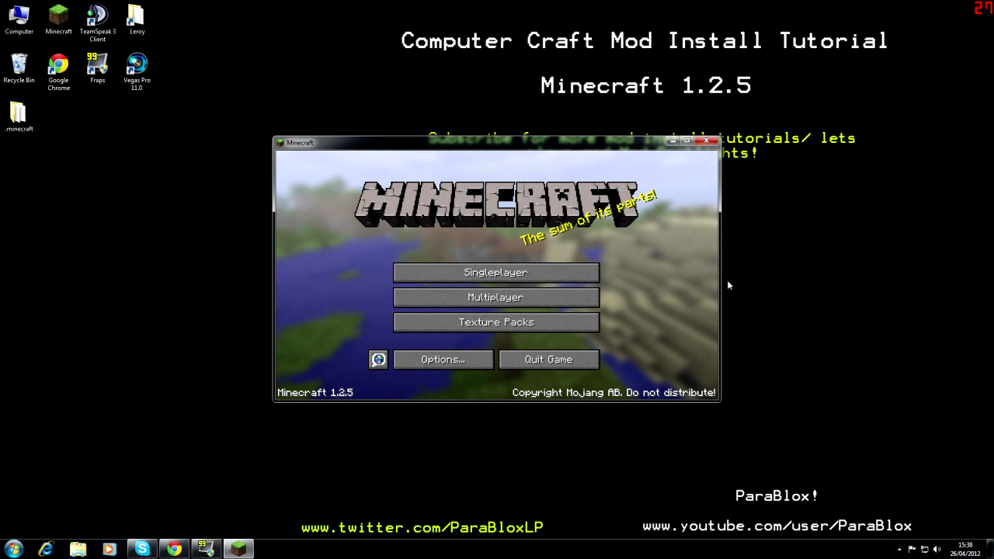
{"action": "left_click", "coordinate": [548, 361]}
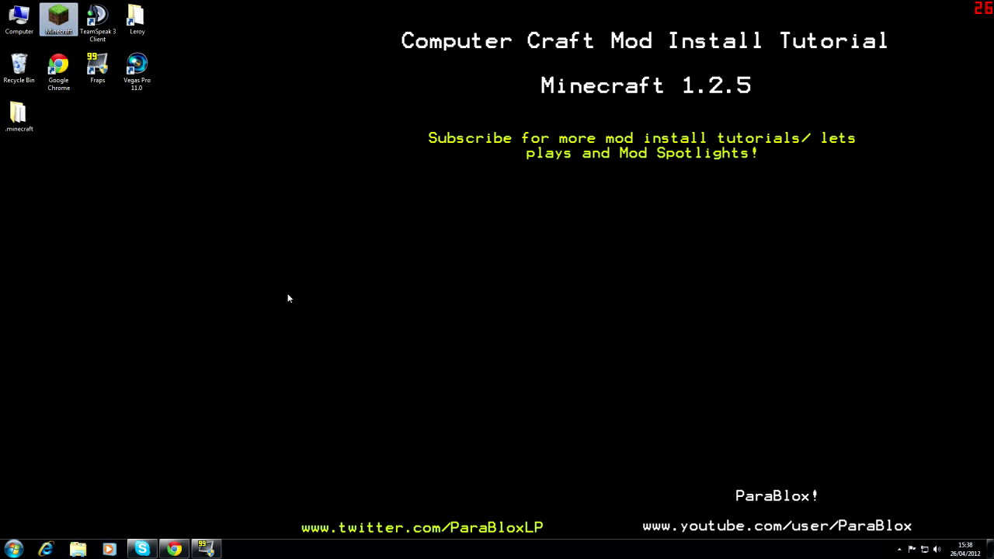
Restore Chrome and look over the ComputerCraft 1.33, Risugami's Mods and Forge 3.1.2 tabs.
{"action": "left_click", "coordinate": [184, 548]}
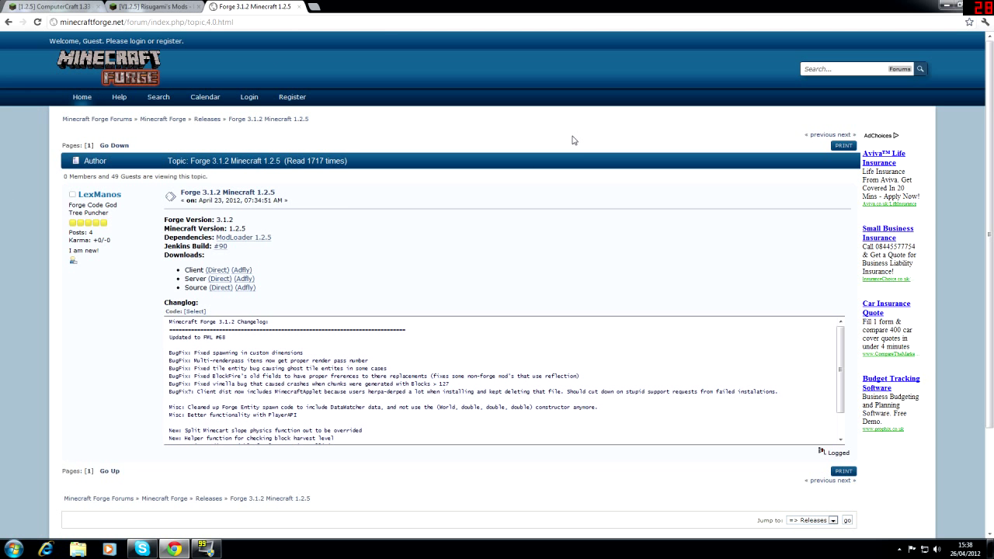
{"action": "left_click", "coordinate": [90, 8]}
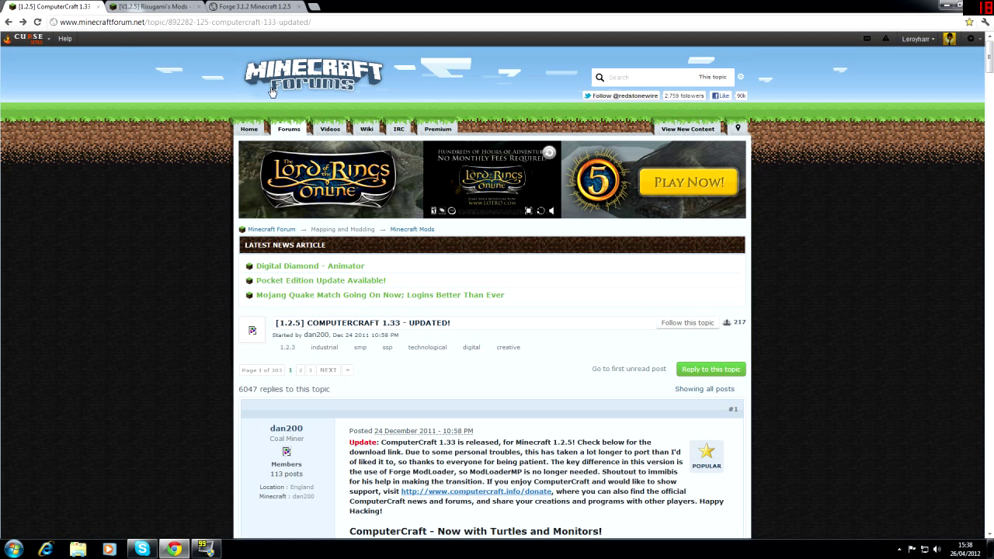
{"action": "left_click", "coordinate": [145, 9]}
{"action": "left_click", "coordinate": [243, 7]}
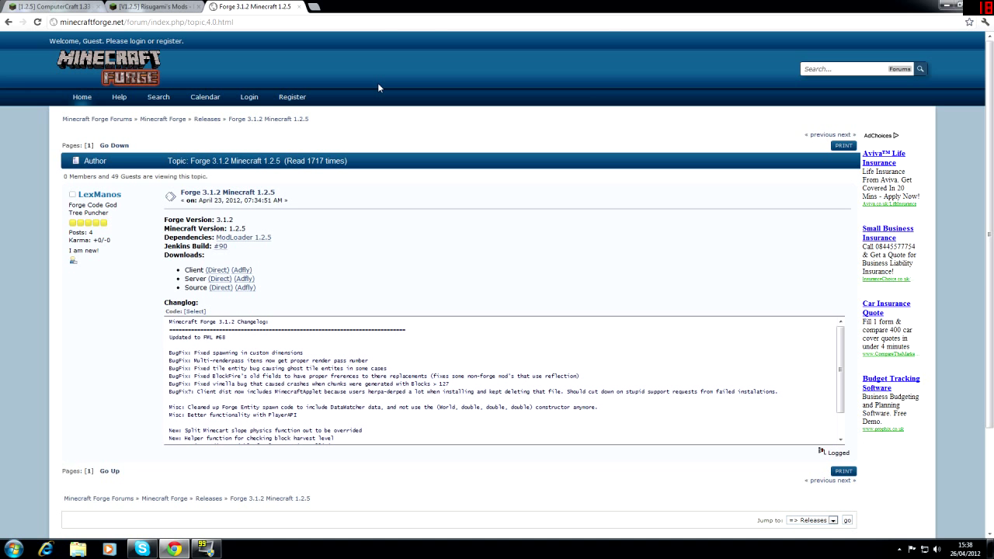
Download the ComputerCraft 1.33 client for Minecraft 1.2.5 from its MediaFire link.
{"action": "left_click", "coordinate": [70, 9]}
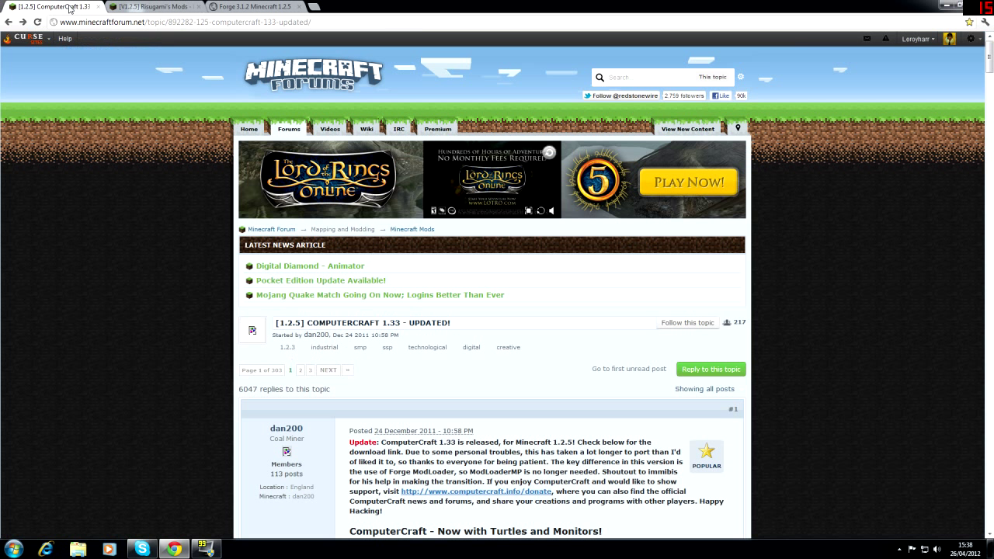
{"action": "scroll", "coordinate": [129, 242], "scroll_direction": "down", "scroll_amount": 3}
{"action": "scroll", "coordinate": [129, 242], "scroll_direction": "down", "scroll_amount": 3}
{"action": "scroll", "coordinate": [130, 246], "scroll_direction": "down", "scroll_amount": 8}
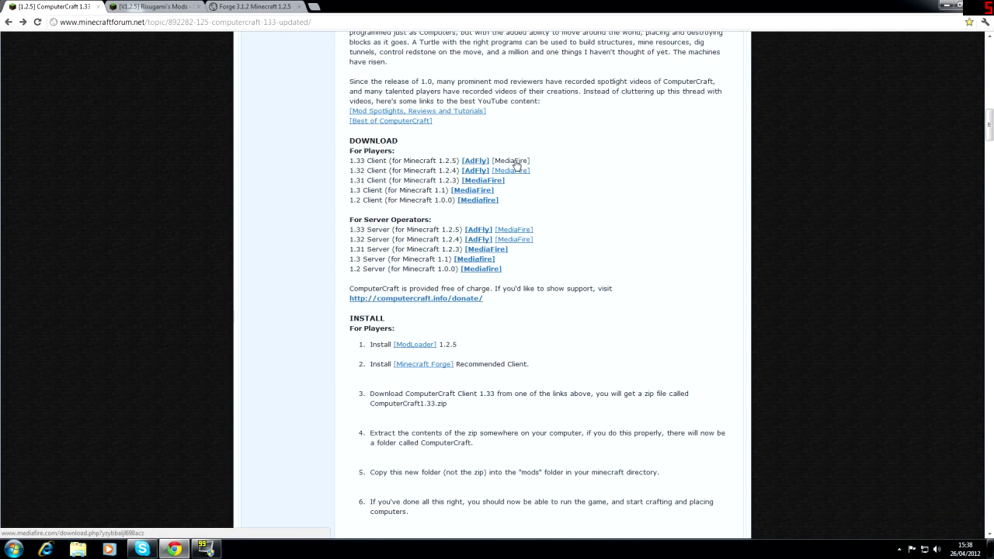
{"action": "left_click", "coordinate": [514, 161]}
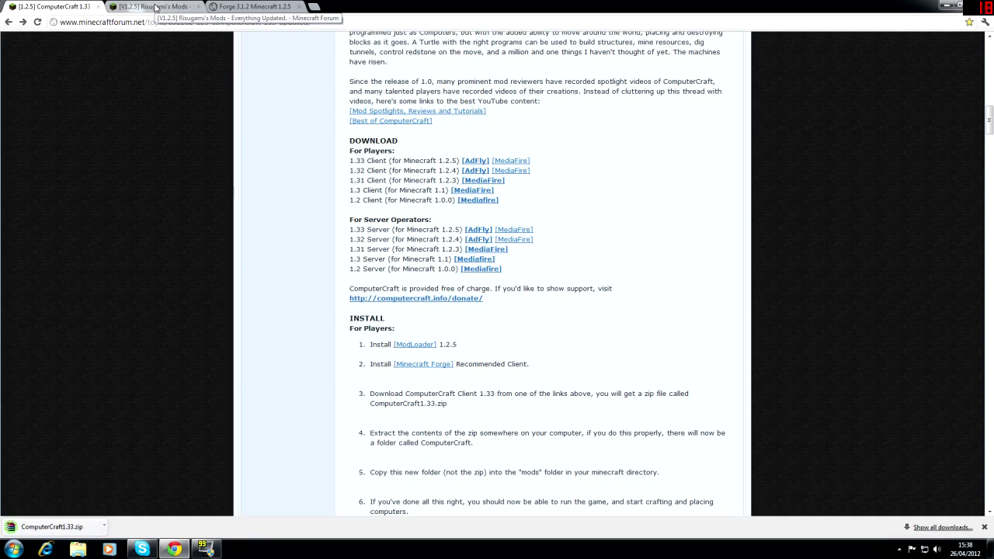
{"action": "left_click", "coordinate": [155, 8]}
Download ModLoader 1.2.5 and the Forge 3.1.2 client using their Direct links.
{"action": "scroll", "coordinate": [385, 284], "scroll_direction": "down", "scroll_amount": 5}
{"action": "scroll", "coordinate": [579, 349], "scroll_direction": "down", "scroll_amount": 10}
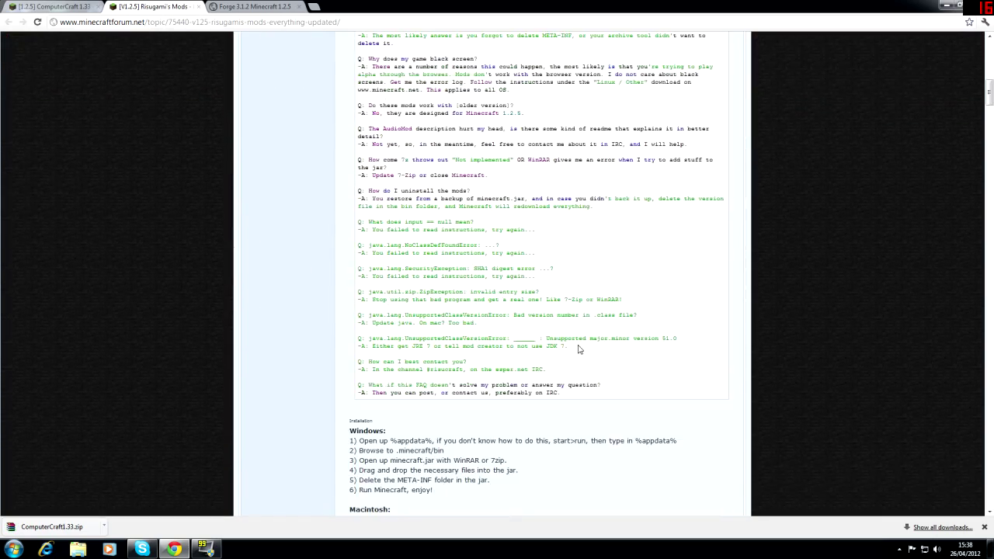
{"action": "scroll", "coordinate": [578, 350], "scroll_direction": "down", "scroll_amount": 5}
{"action": "scroll", "coordinate": [579, 349], "scroll_direction": "down", "scroll_amount": 2}
{"action": "scroll", "coordinate": [579, 349], "scroll_direction": "down", "scroll_amount": 2}
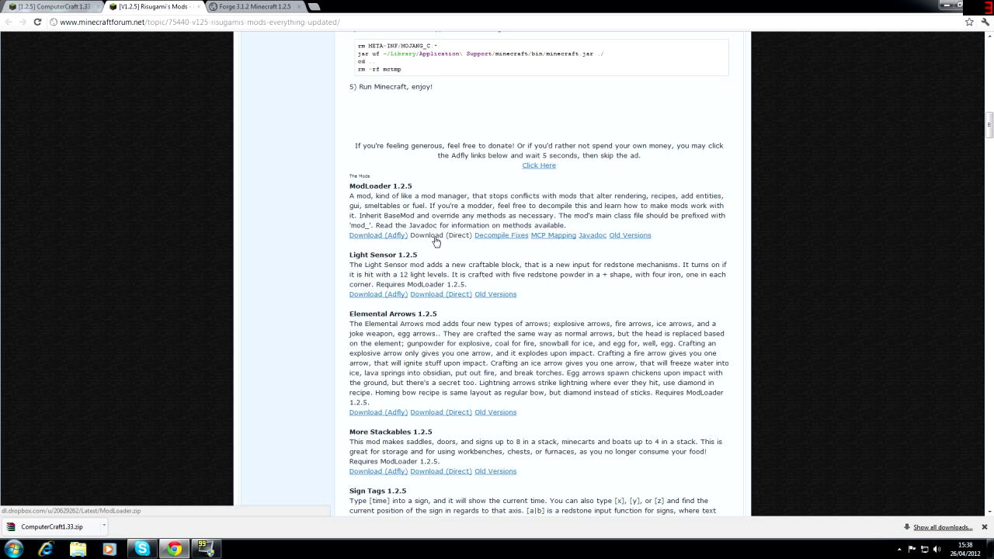
{"action": "left_click", "coordinate": [435, 237]}
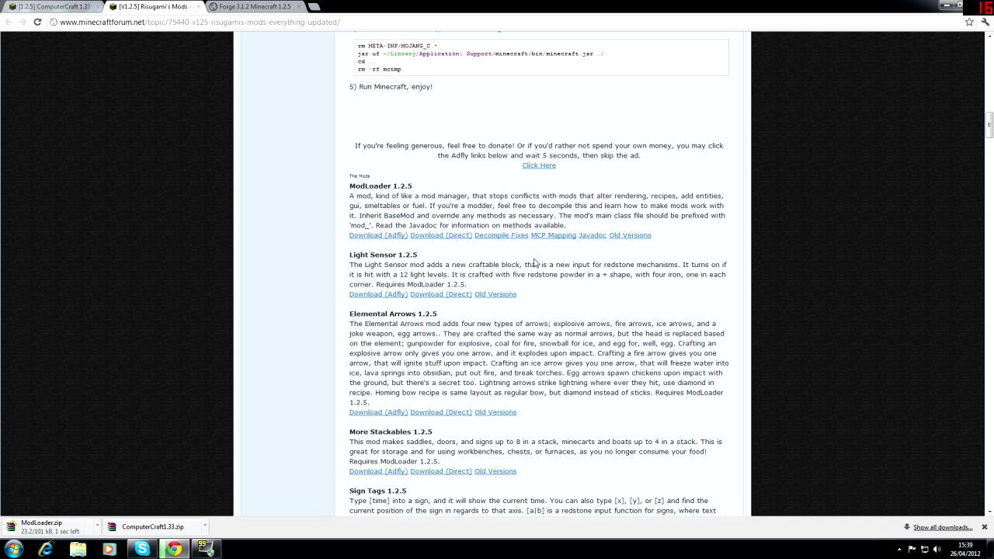
{"action": "left_click", "coordinate": [256, 6]}
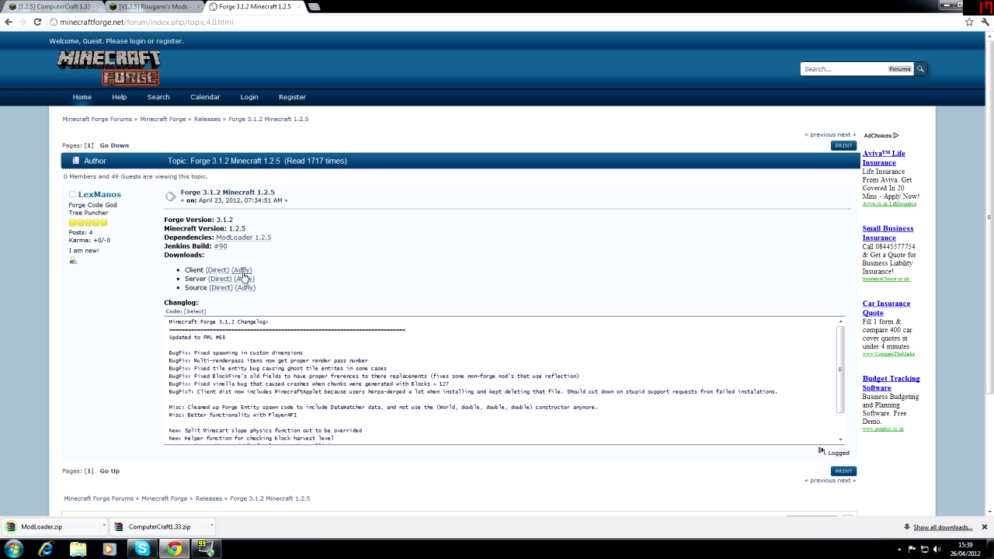
{"action": "left_click", "coordinate": [222, 278]}
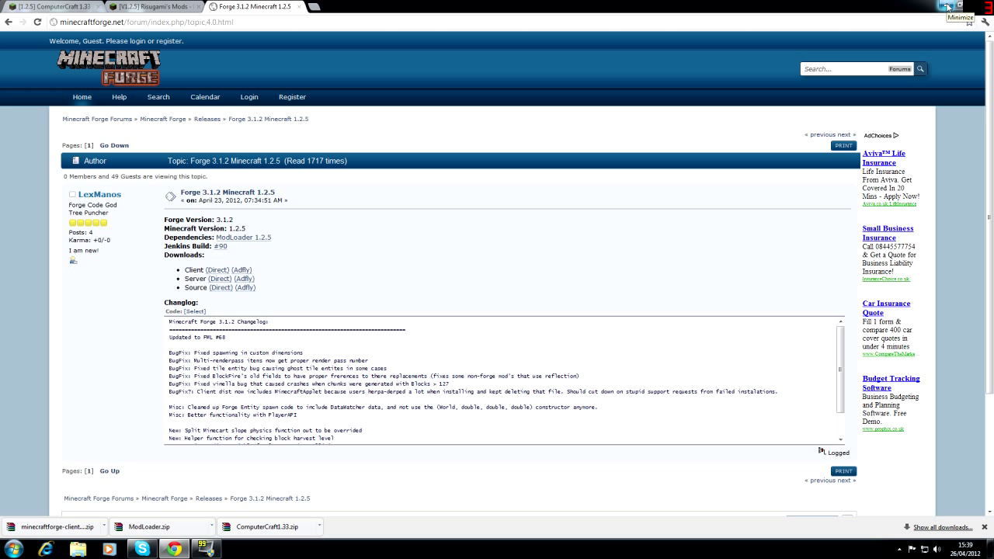
{"action": "left_click", "coordinate": [948, 7]}
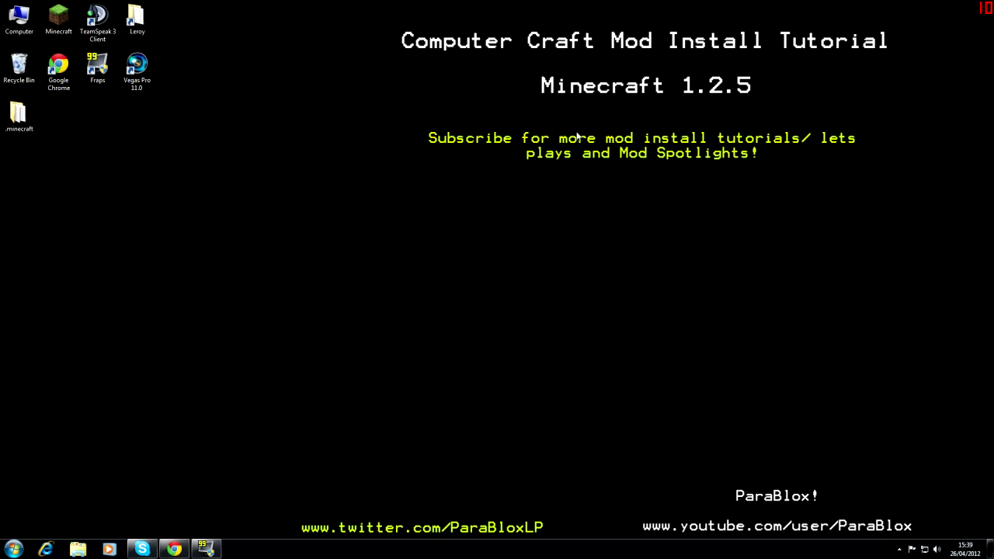
{"action": "key", "text": "super+e"}
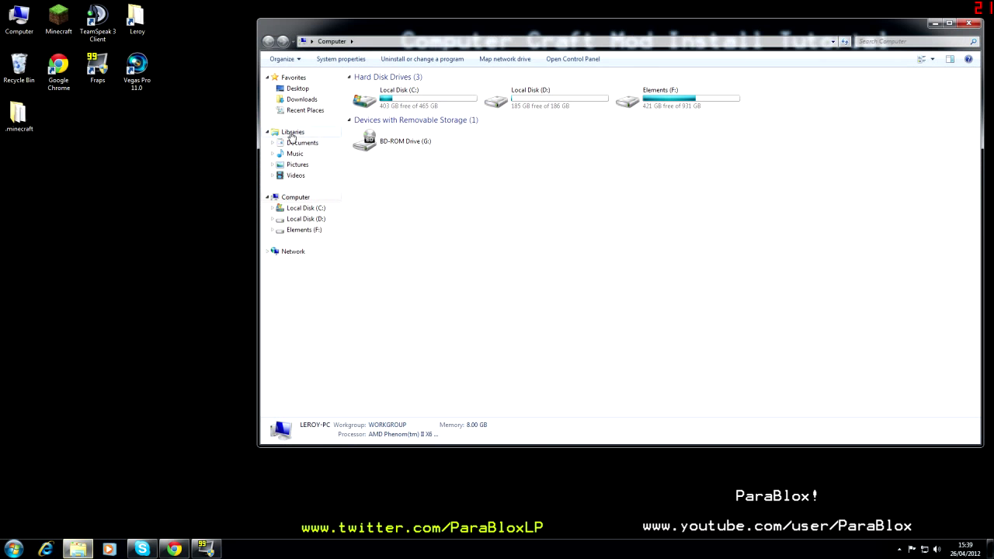
{"action": "left_click", "coordinate": [303, 101]}
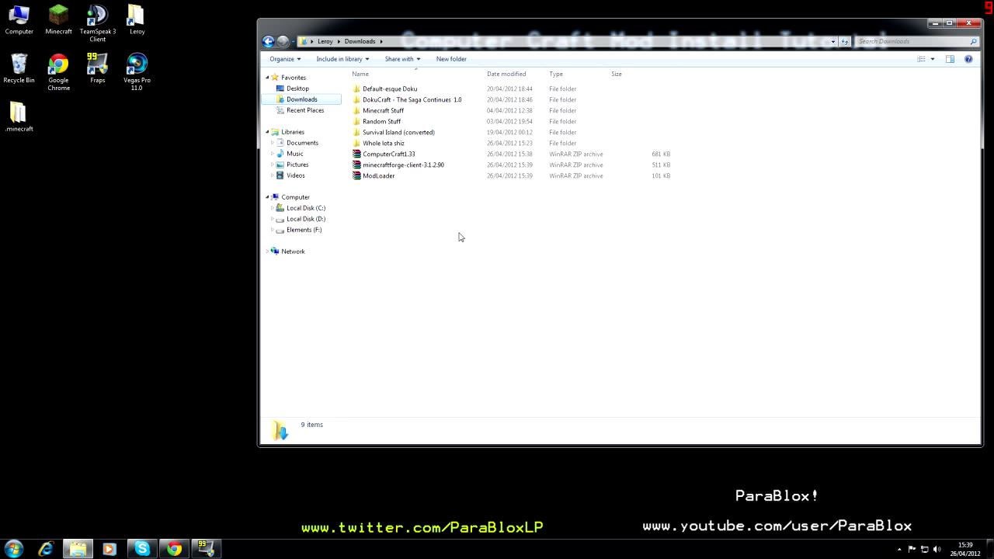
{"action": "left_click", "coordinate": [379, 178]}
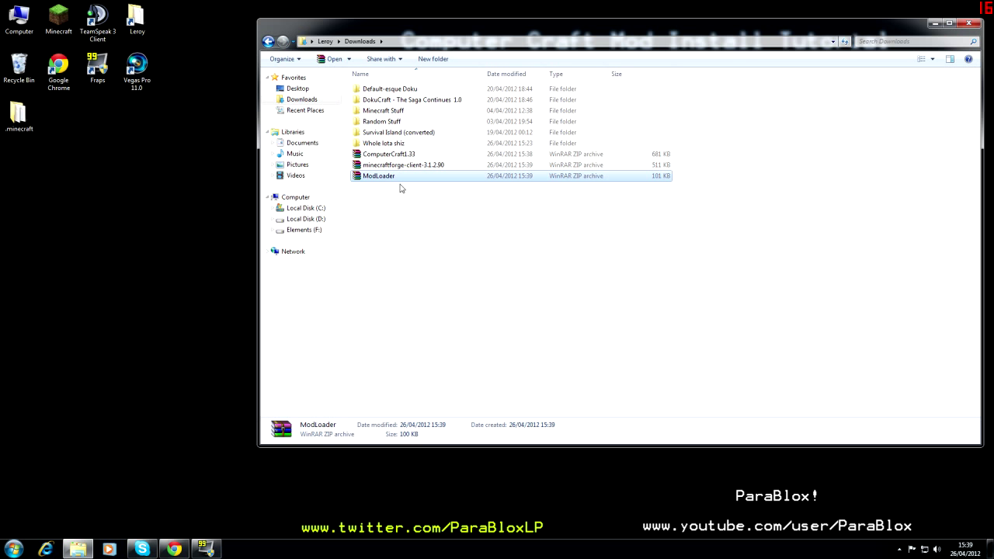
{"action": "left_click", "coordinate": [405, 167]}
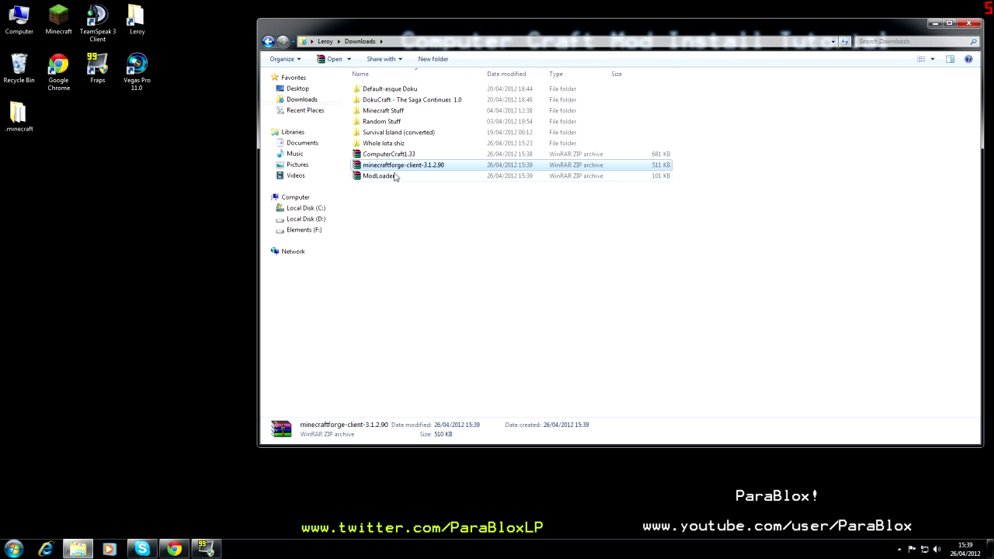
{"action": "left_click", "coordinate": [393, 155]}
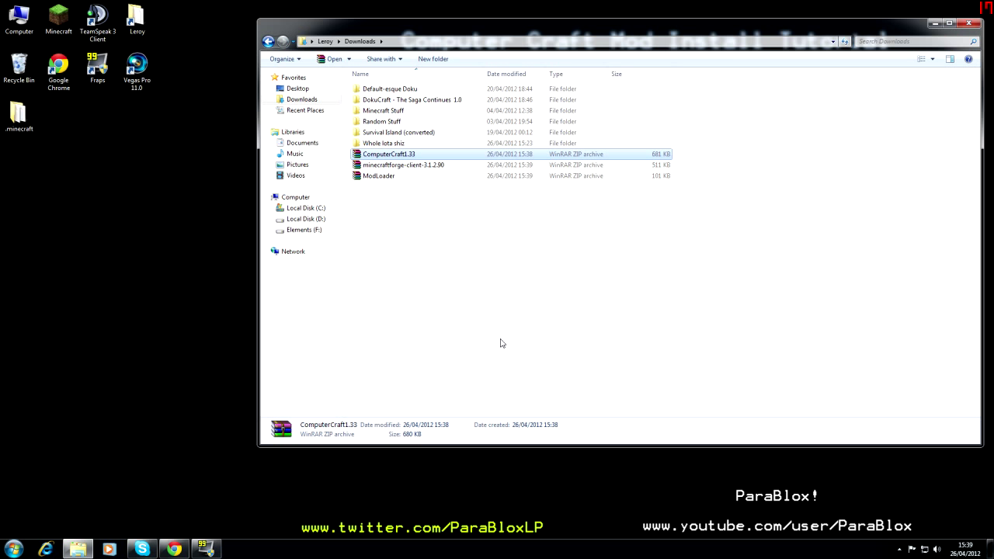
{"action": "left_click", "coordinate": [139, 306]}
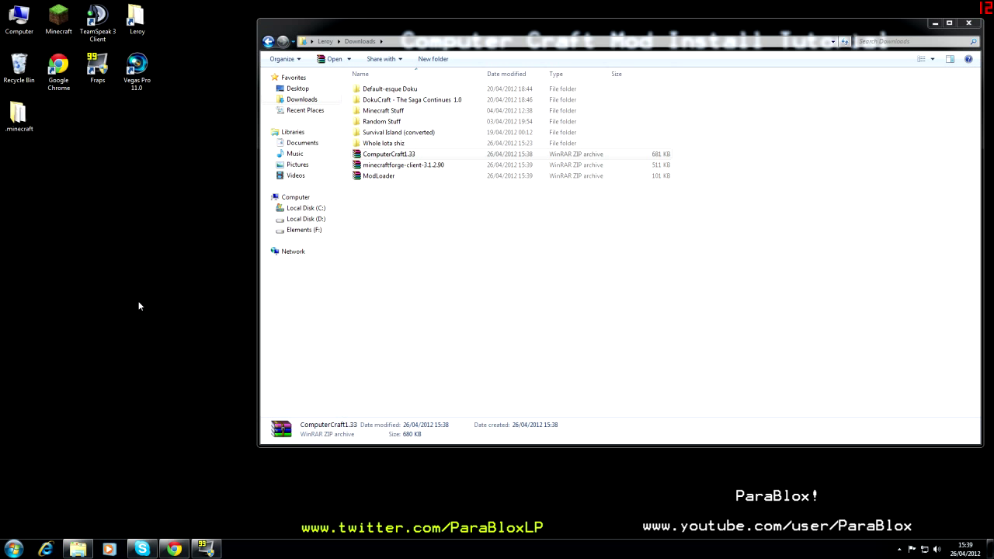
Snap Downloads to the left half and open .minecraft from %appdata%.
{"action": "key", "text": "super"}
{"action": "key", "text": "super+Left"}
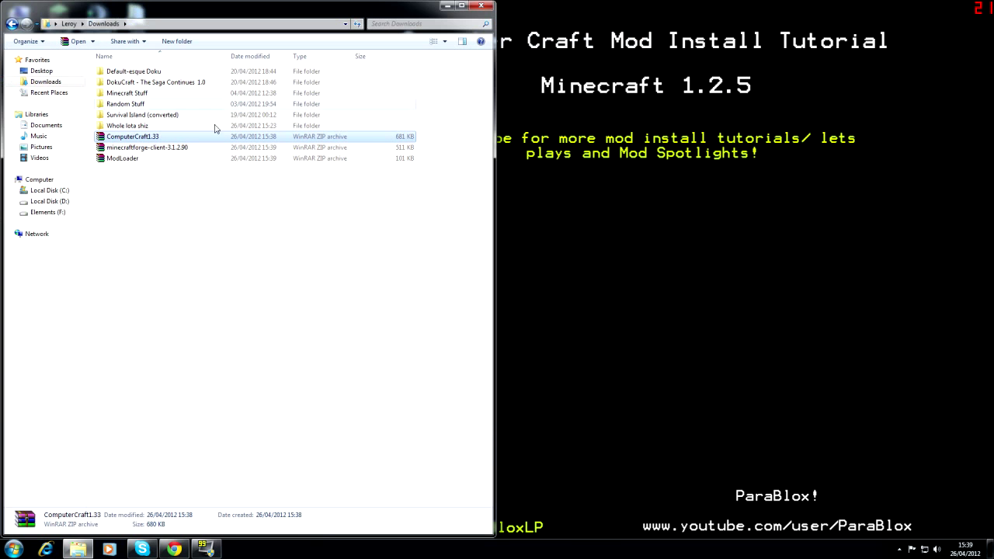
{"action": "key", "text": "super+r"}
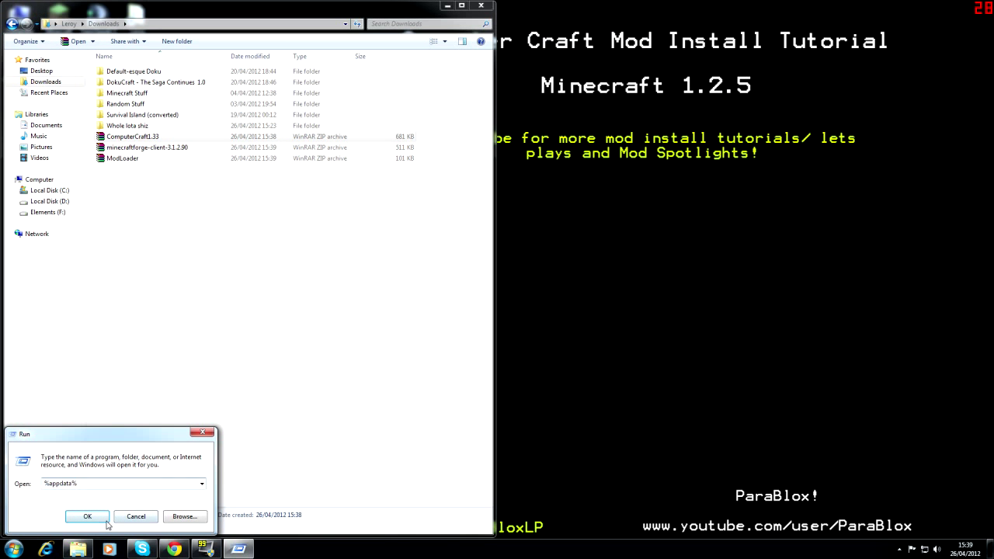
{"action": "left_click", "coordinate": [86, 517]}
{"action": "left_click", "coordinate": [111, 71]}
{"action": "double_click", "coordinate": [111, 71]}
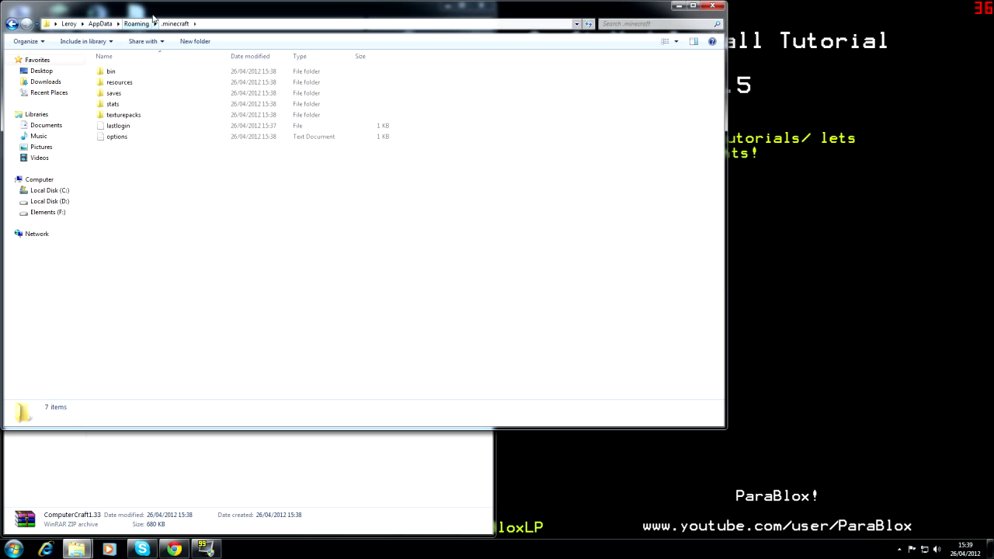
Snap .minecraft to the right half, open its bin folder and select minecraft.jar.
{"action": "key", "text": "super+Right"}
{"action": "double_click", "coordinate": [643, 73]}
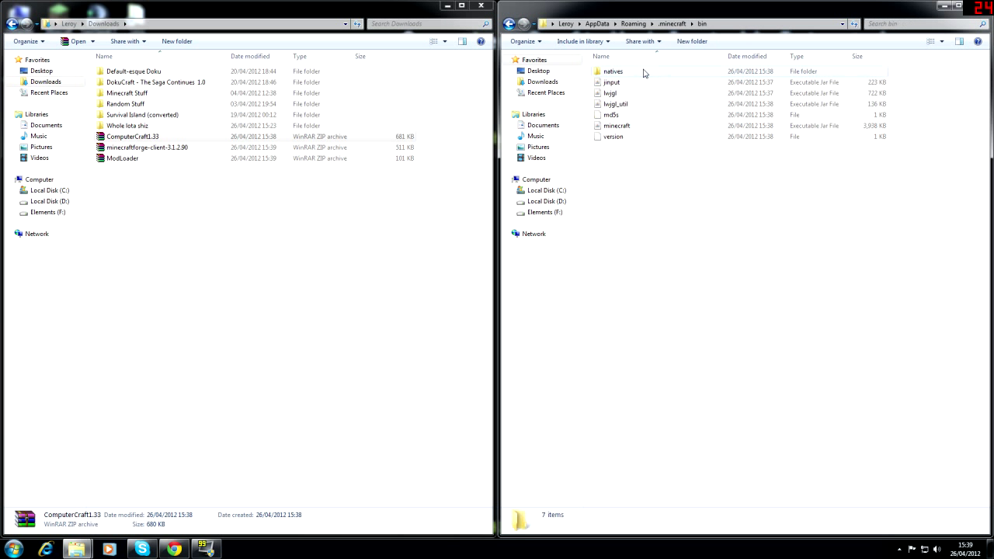
{"action": "left_click", "coordinate": [629, 129]}
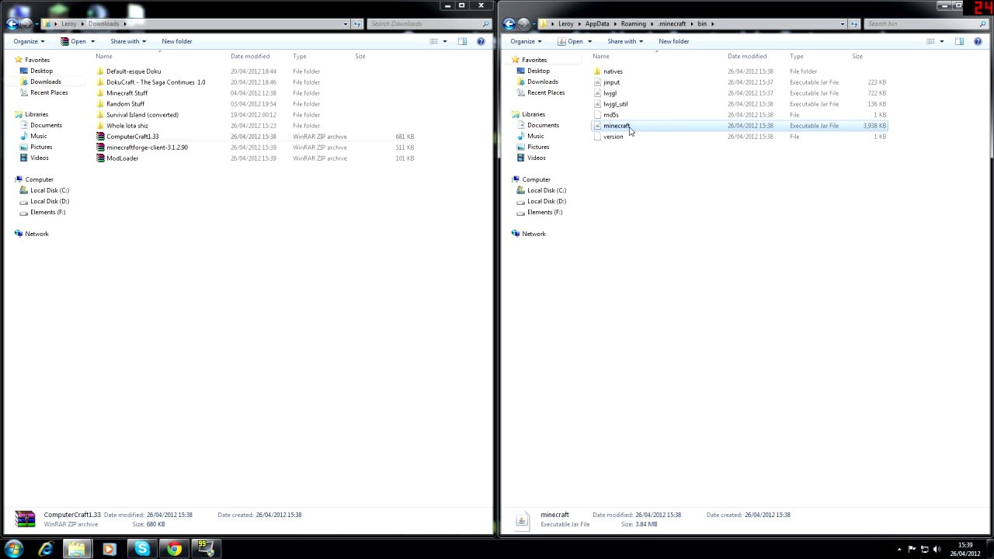
{"action": "right_click", "coordinate": [630, 130]}
{"action": "mouse_move", "coordinate": [655, 146]}
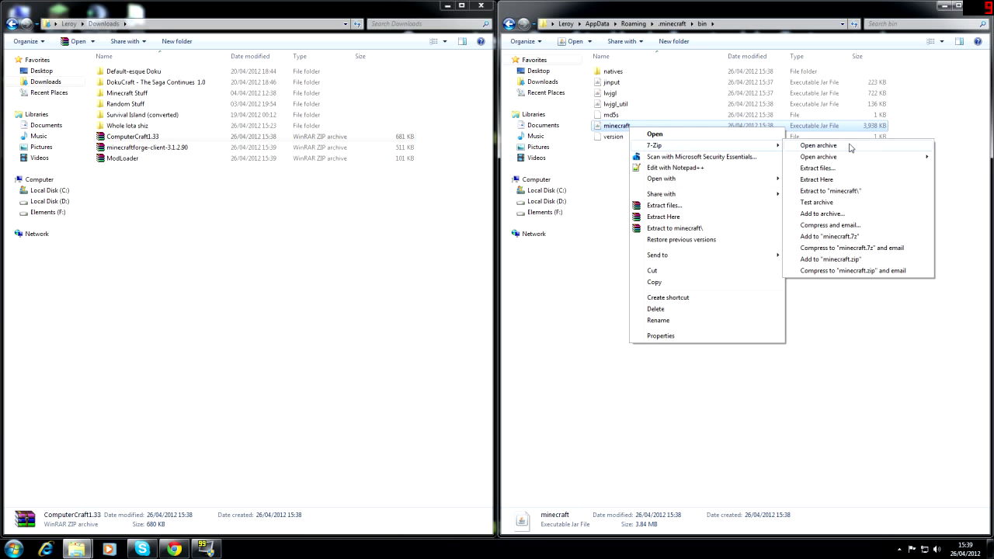
Open minecraft.jar in 7-Zip, docked on the right, and delete its META-INF folder.
{"action": "left_click", "coordinate": [855, 146]}
{"action": "left_click_drag", "start_coordinate": [461, 91], "coordinate": [993, 23]}
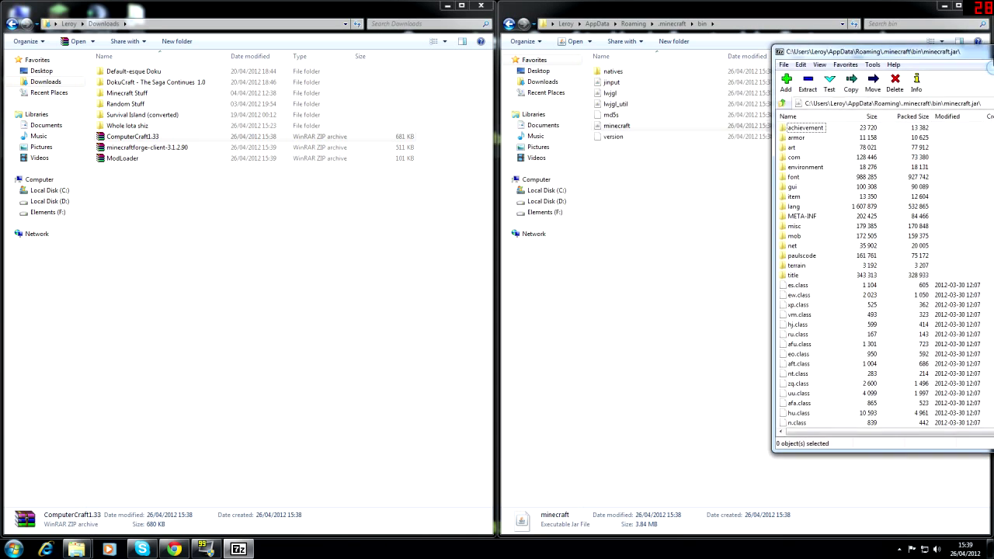
{"action": "left_click", "coordinate": [526, 172]}
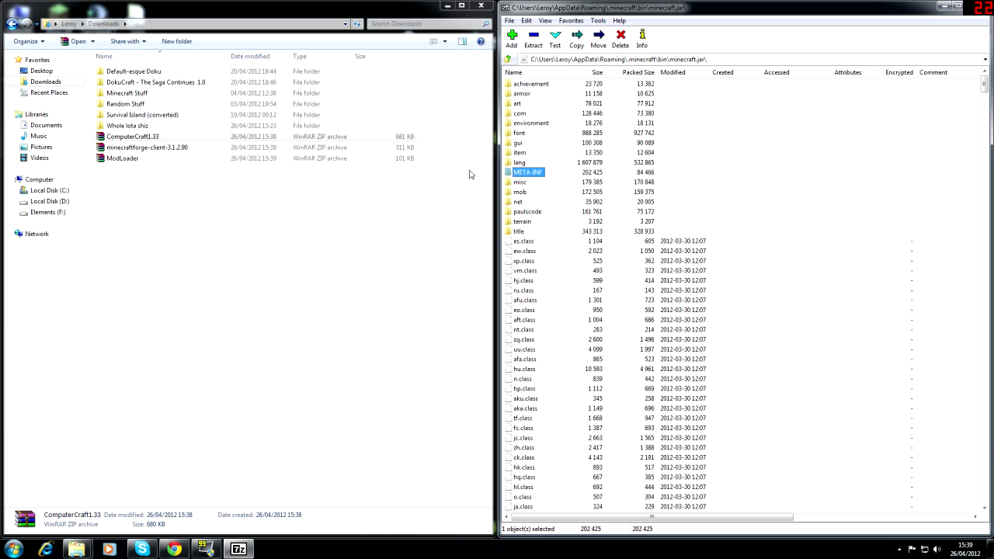
{"action": "key", "text": "Delete"}
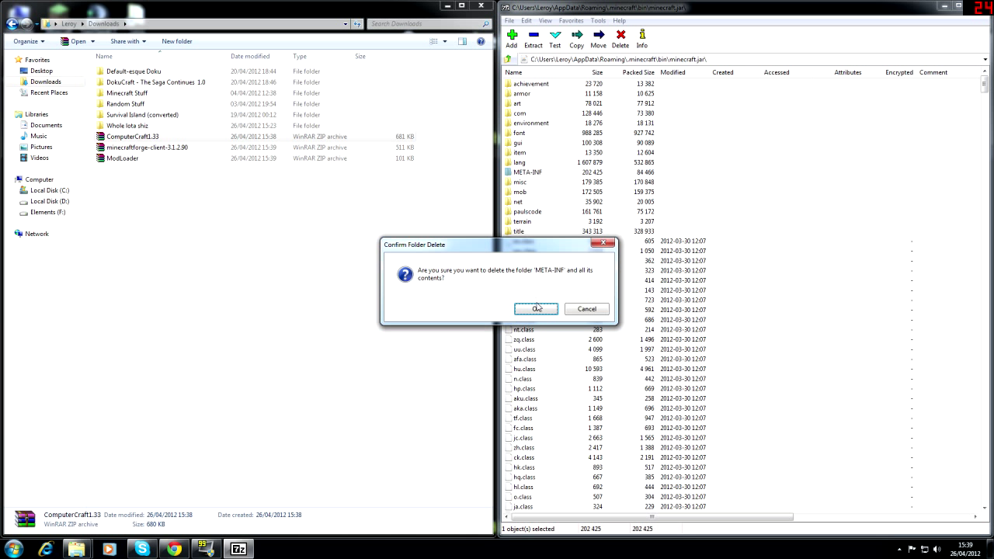
{"action": "left_click", "coordinate": [538, 309]}
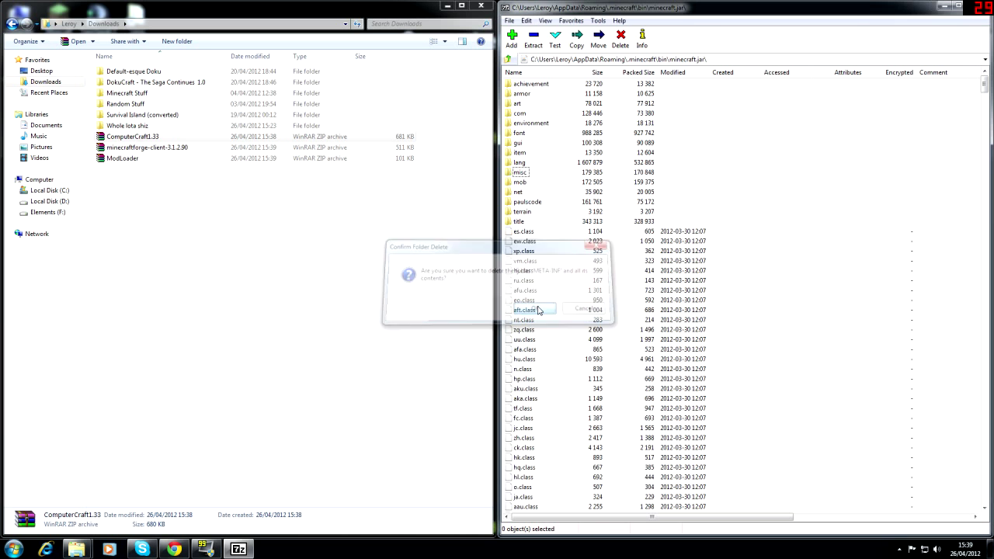
{"action": "right_click", "coordinate": [114, 161]}
Extract ModLoader into its own folder and add its 19 class files into minecraft.jar.
{"action": "left_click", "coordinate": [168, 177]}
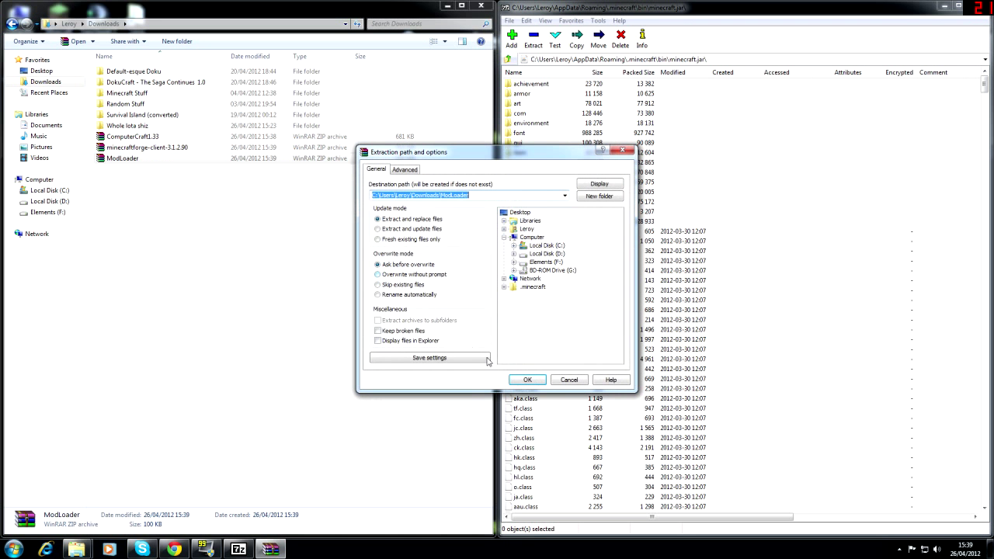
{"action": "left_click", "coordinate": [528, 380]}
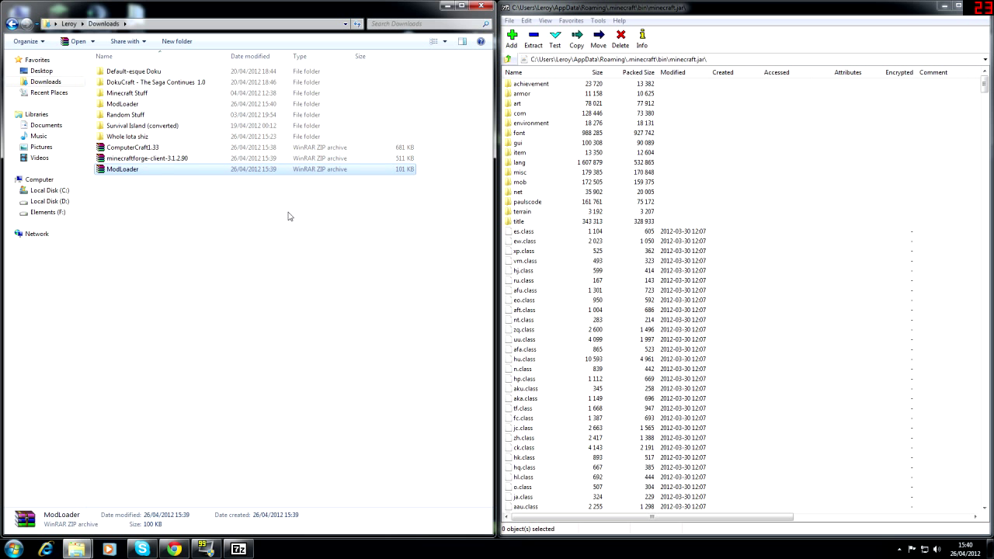
{"action": "double_click", "coordinate": [146, 104]}
{"action": "left_click_drag", "start_coordinate": [118, 313], "coordinate": [129, 71]}
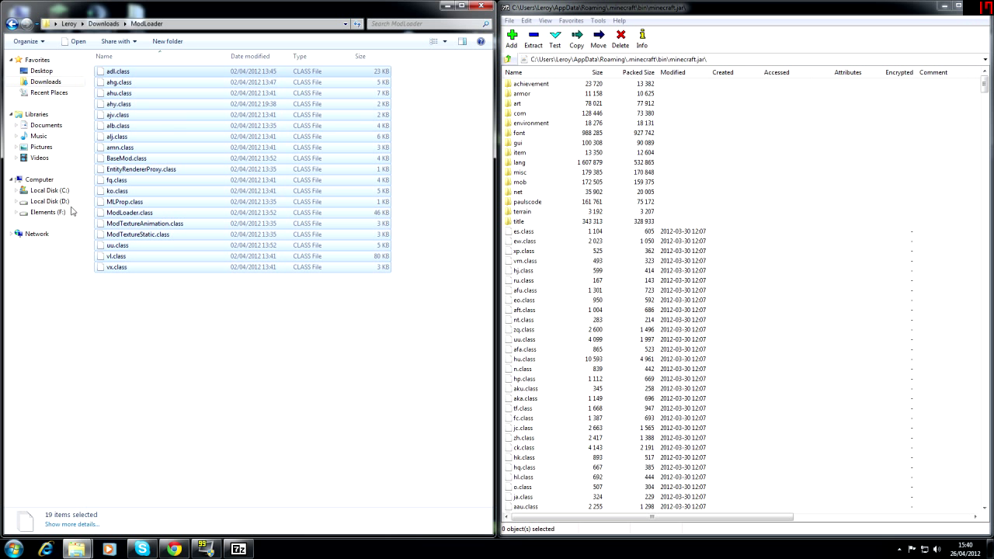
{"action": "left_click_drag", "start_coordinate": [124, 78], "coordinate": [842, 348]}
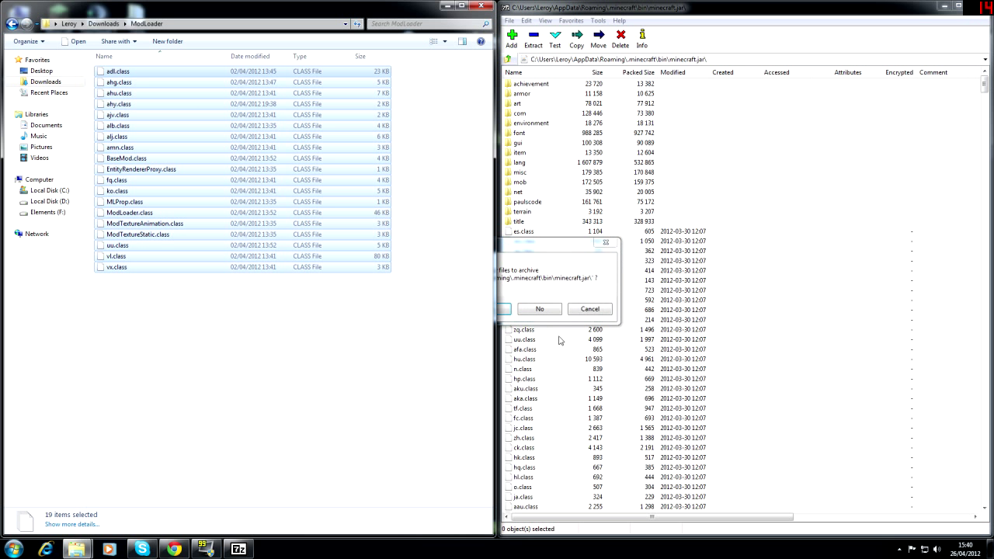
{"action": "left_click", "coordinate": [494, 309]}
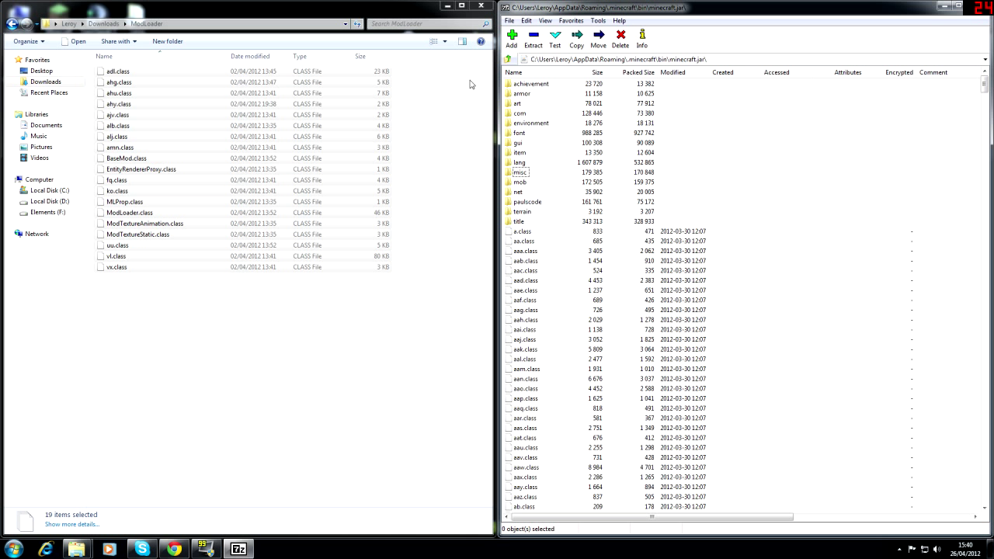
{"action": "left_click", "coordinate": [11, 24]}
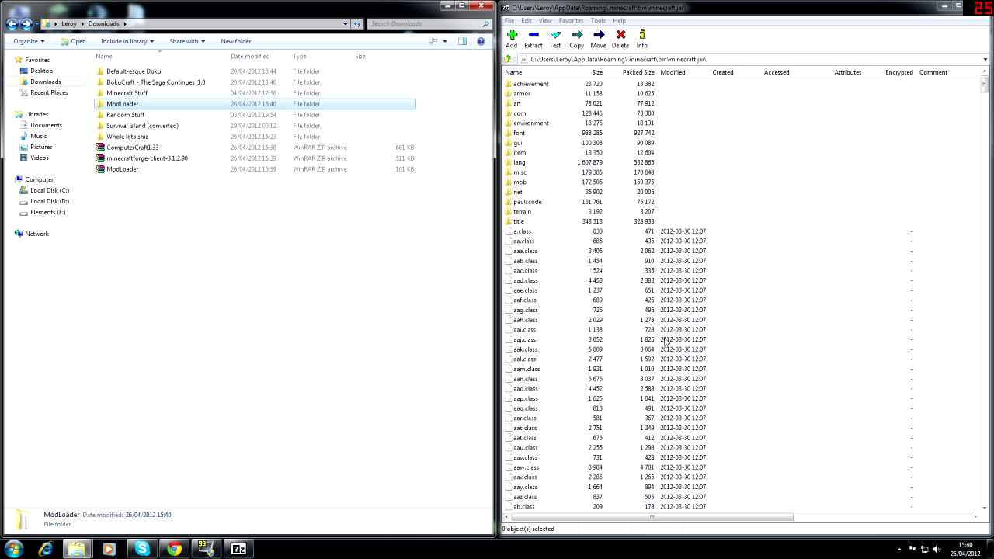
Extract the Forge archive into its minecraftforge-client-3.1.2.90 folder.
{"action": "right_click", "coordinate": [155, 161]}
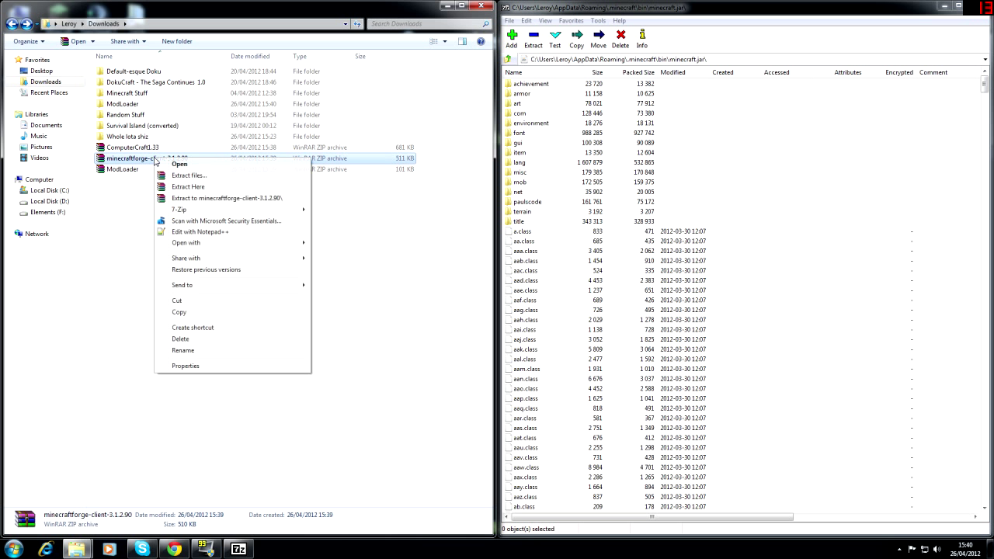
{"action": "left_click", "coordinate": [177, 176]}
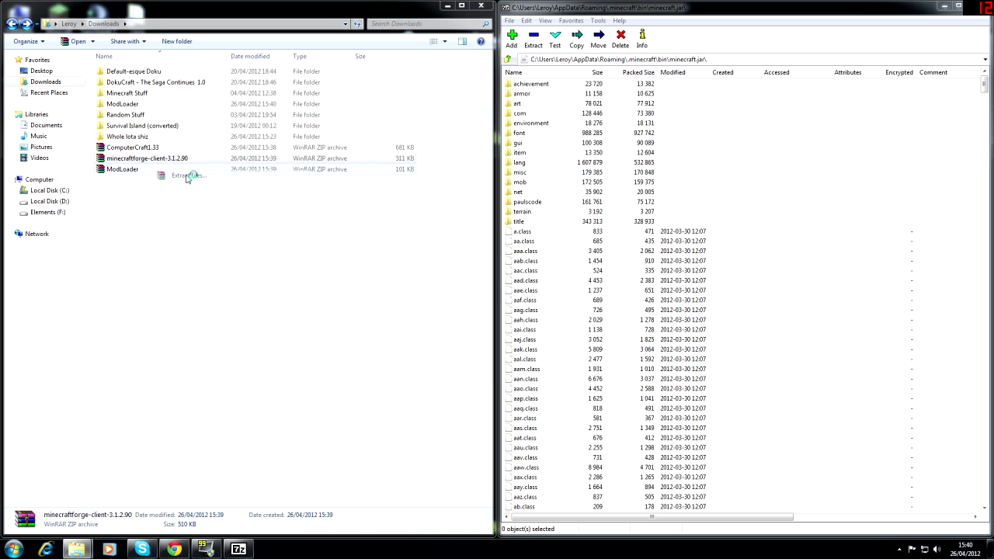
{"action": "left_click", "coordinate": [514, 381]}
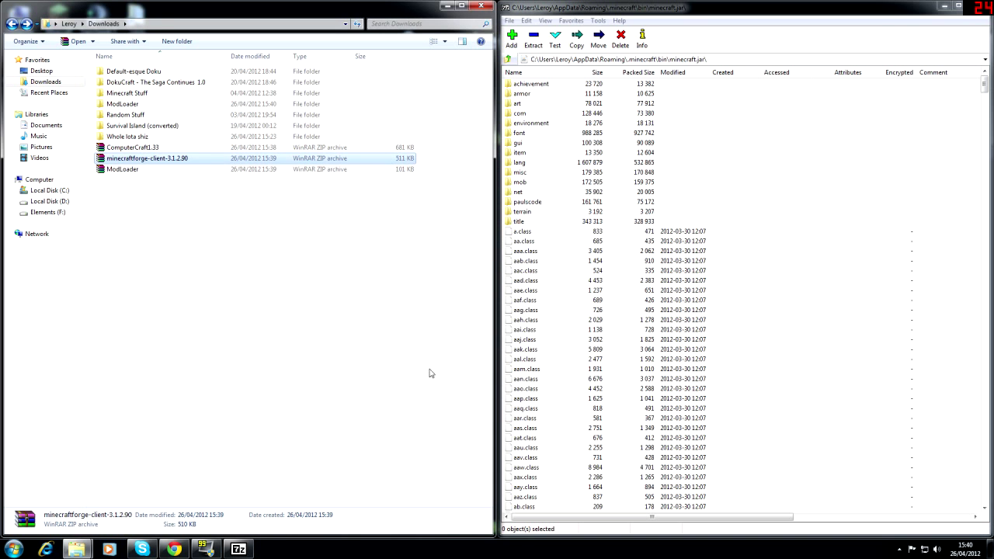
{"action": "double_click", "coordinate": [146, 106]}
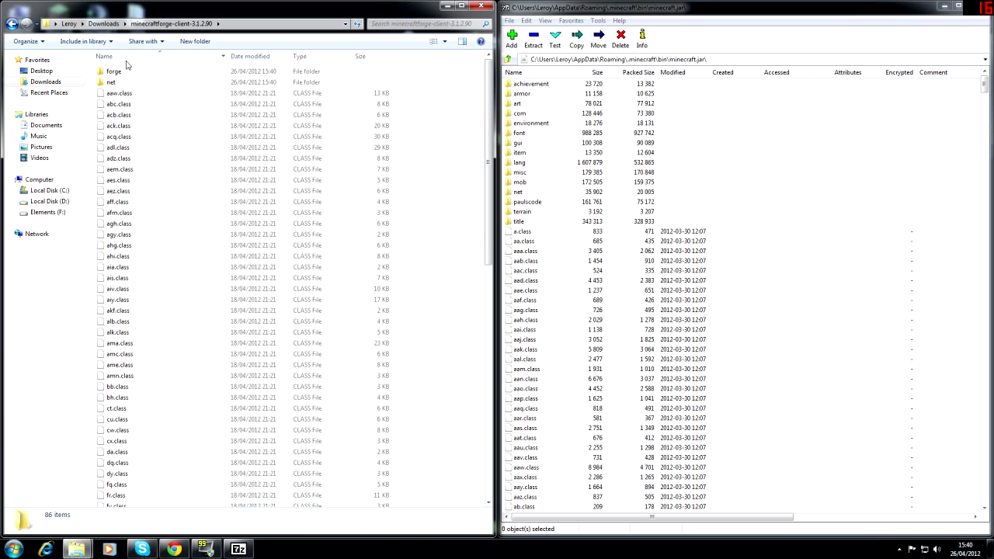
Add all 86 Forge client files into minecraft.jar.
{"action": "scroll", "coordinate": [147, 296], "scroll_direction": "down", "scroll_amount": 6}
{"action": "scroll", "coordinate": [156, 412], "scroll_direction": "down", "scroll_amount": 5}
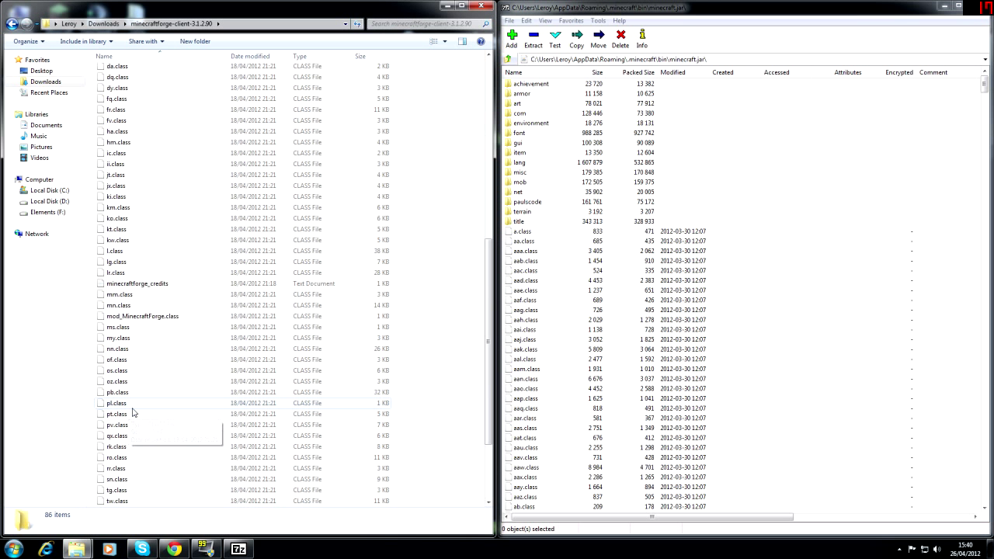
{"action": "scroll", "coordinate": [156, 411], "scroll_direction": "up", "scroll_amount": 1}
{"action": "scroll", "coordinate": [151, 368], "scroll_direction": "up", "scroll_amount": 3}
{"action": "scroll", "coordinate": [151, 334], "scroll_direction": "up", "scroll_amount": 8}
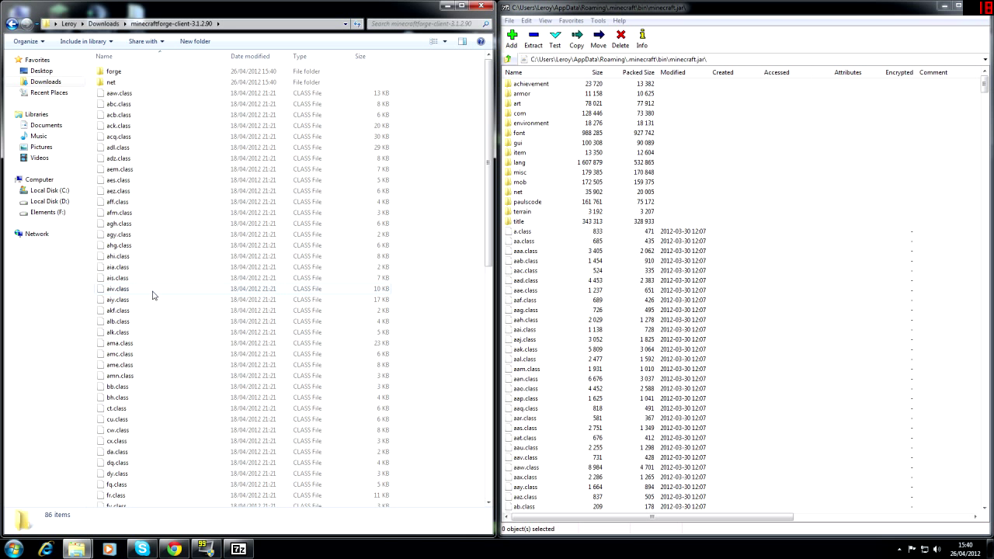
{"action": "key", "text": "ctrl+a"}
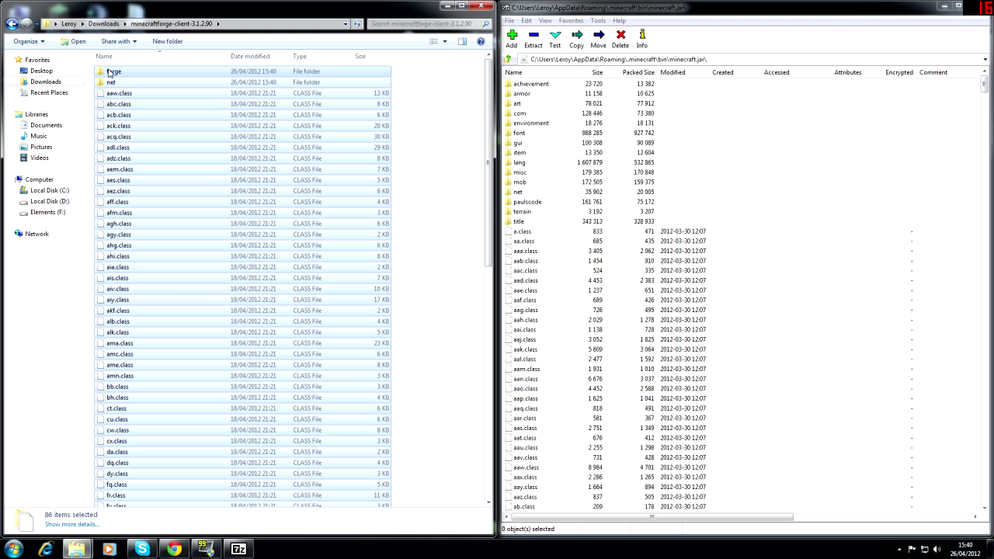
{"action": "mouse_move", "coordinate": [113, 71]}
{"action": "left_mouse_down"}
{"action": "mouse_move", "coordinate": [485, 208]}
{"action": "mouse_move", "coordinate": [780, 248]}
{"action": "left_mouse_up"}
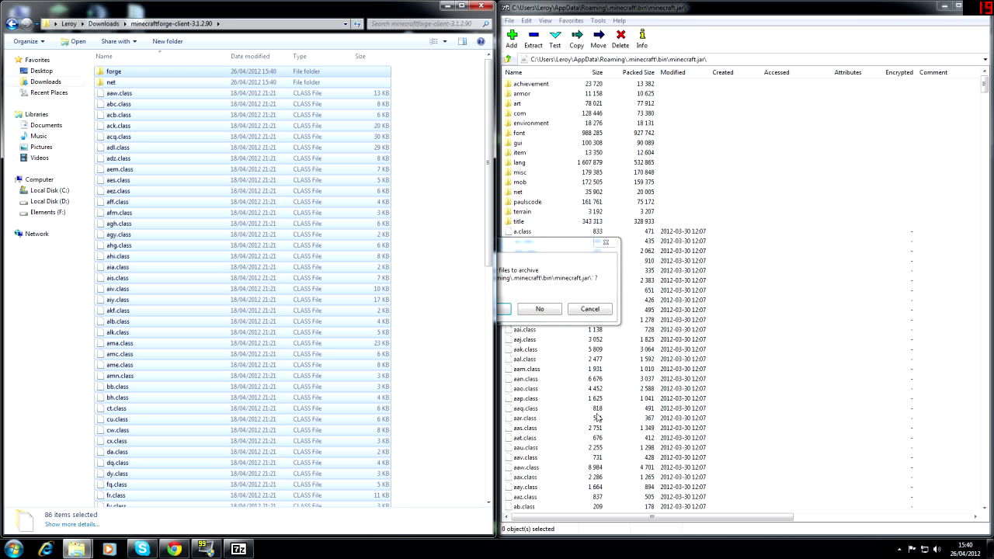
{"action": "left_click", "coordinate": [489, 309]}
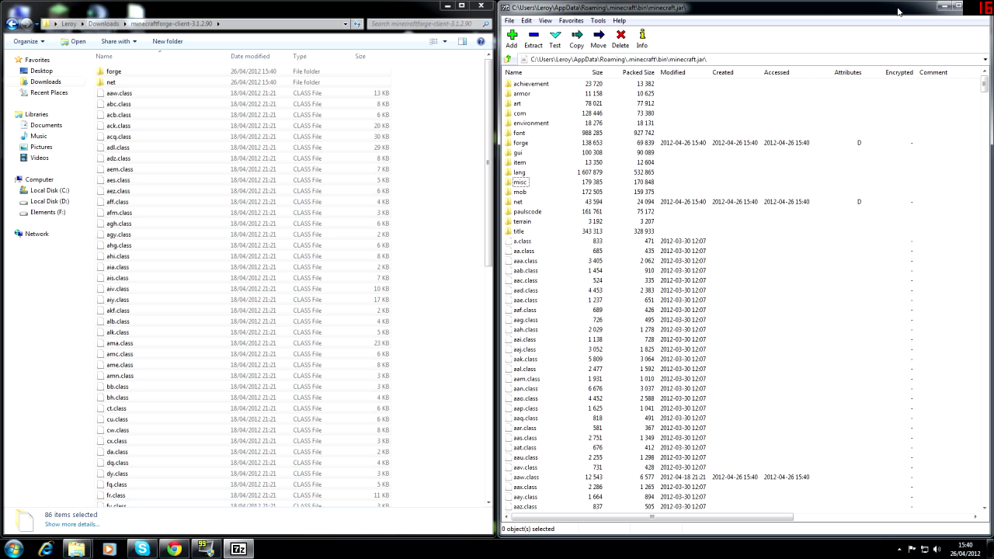
Close the 7-Zip archive window and both Explorer folder windows.
{"action": "left_click_drag", "start_coordinate": [898, 11], "coordinate": [866, 18]}
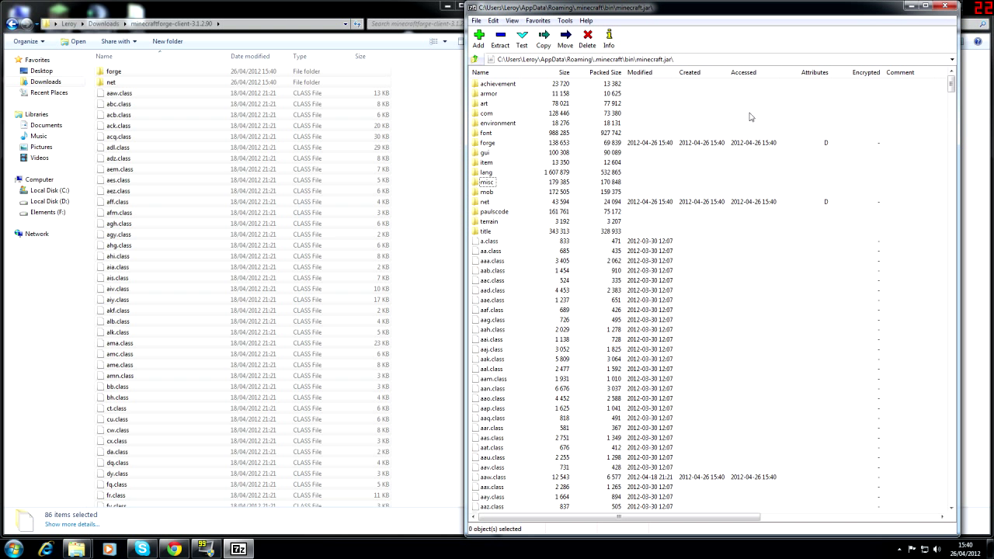
{"action": "left_click", "coordinate": [942, 8]}
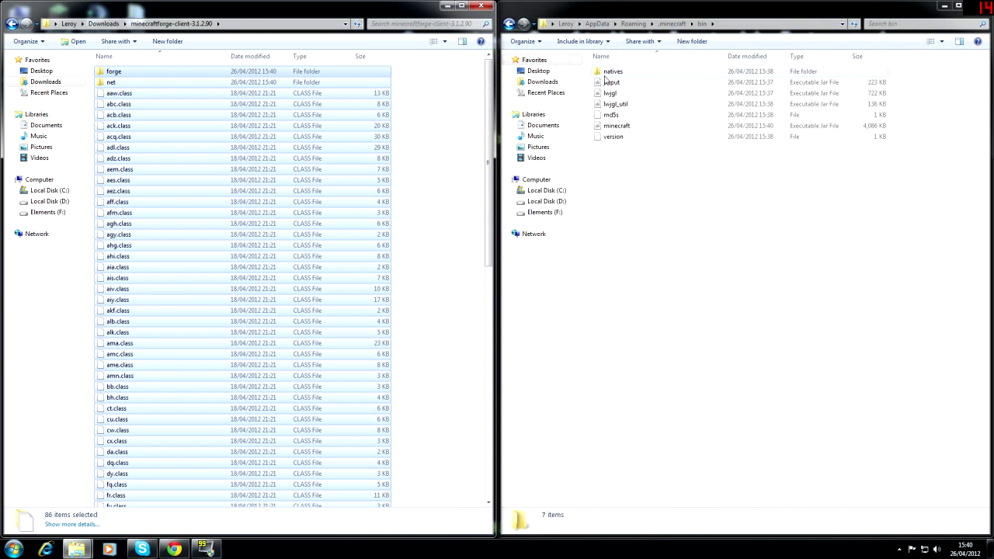
{"action": "left_click", "coordinate": [482, 6]}
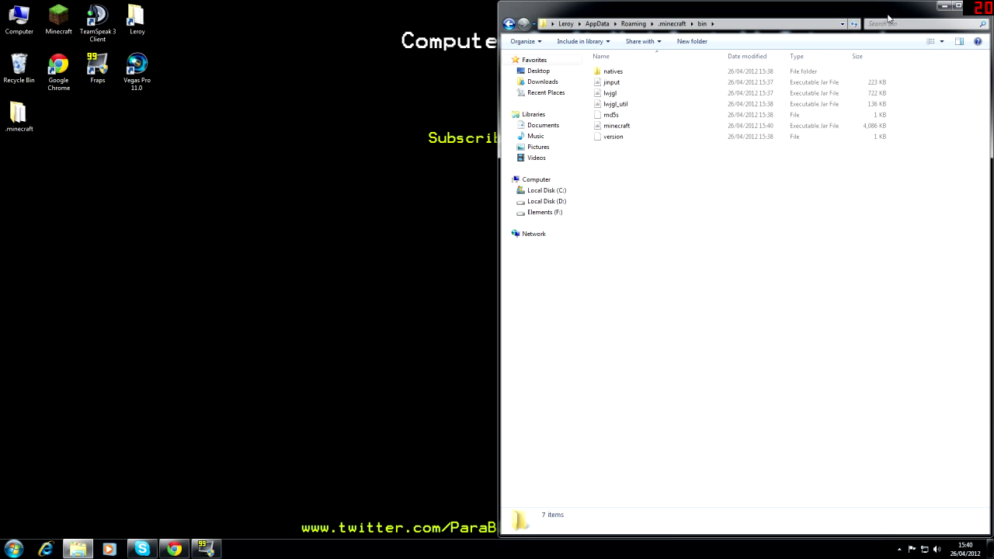
{"action": "left_click_drag", "start_coordinate": [888, 15], "coordinate": [746, 4]}
{"action": "left_click", "coordinate": [839, 7]}
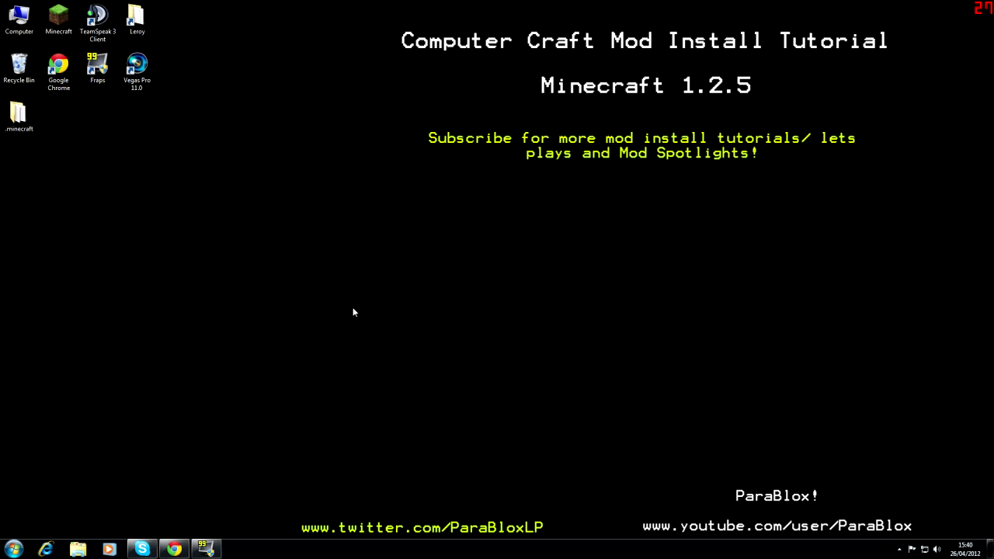
Launch Minecraft 1.2.5 from the desktop, log in to the title menu, then quit.
{"action": "left_click", "coordinate": [58, 17]}
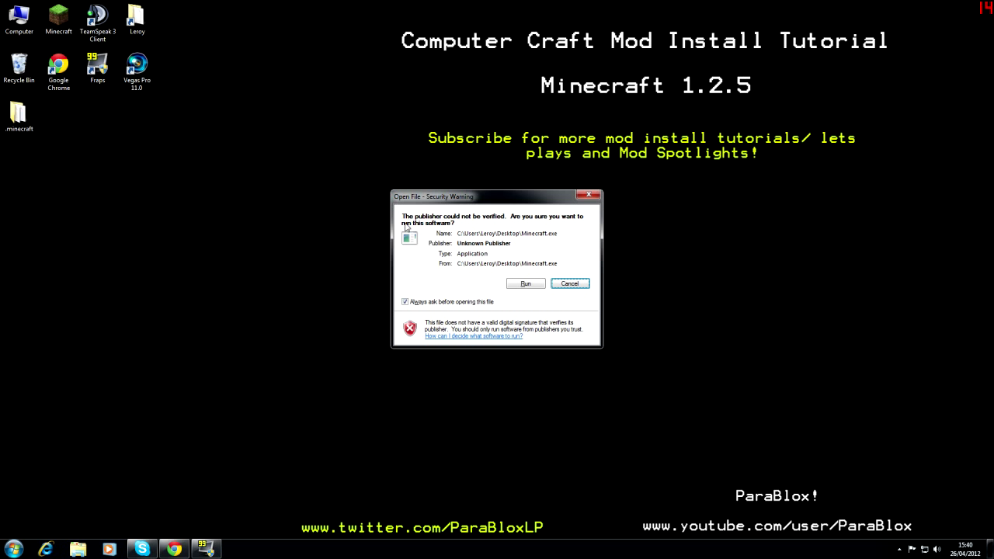
{"action": "left_click", "coordinate": [528, 288]}
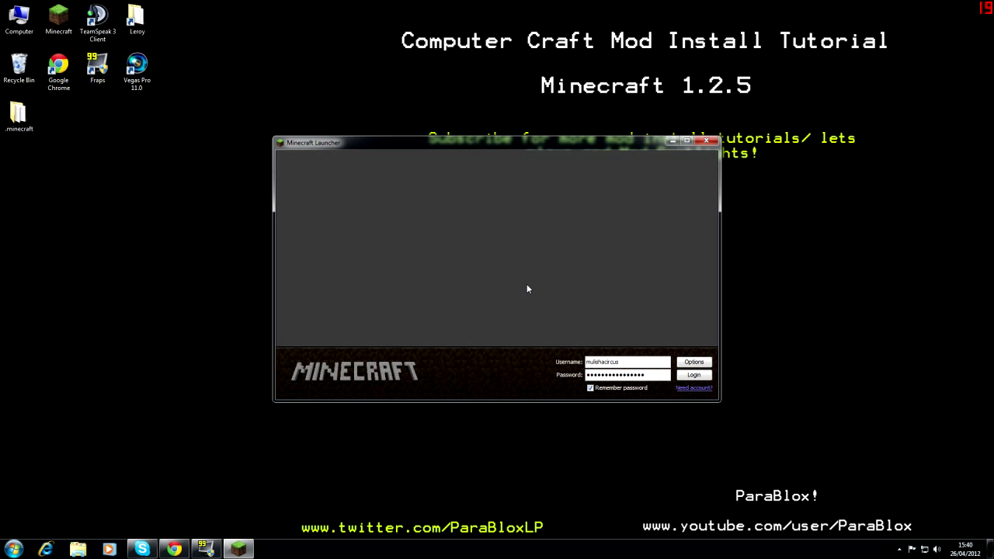
{"action": "left_click", "coordinate": [692, 376]}
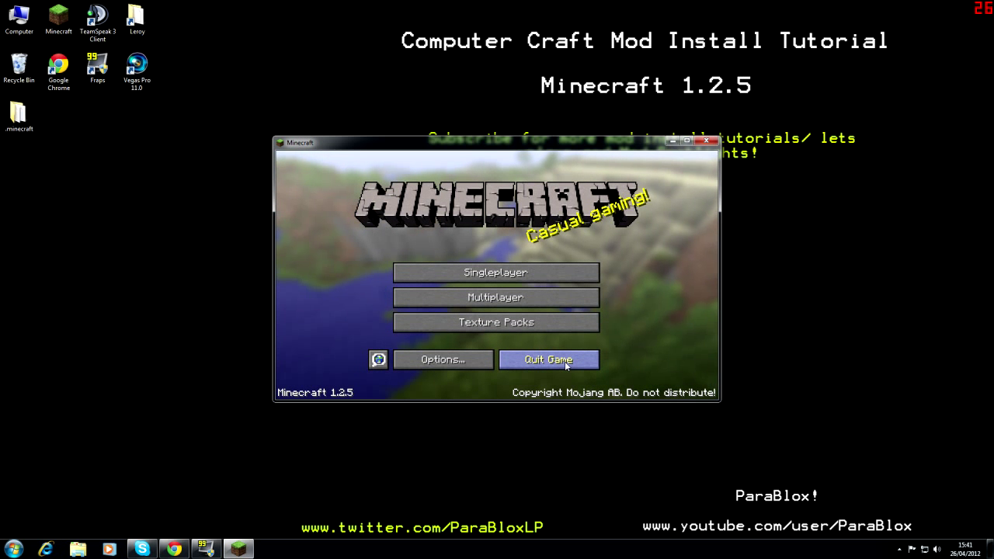
{"action": "left_click", "coordinate": [566, 363]}
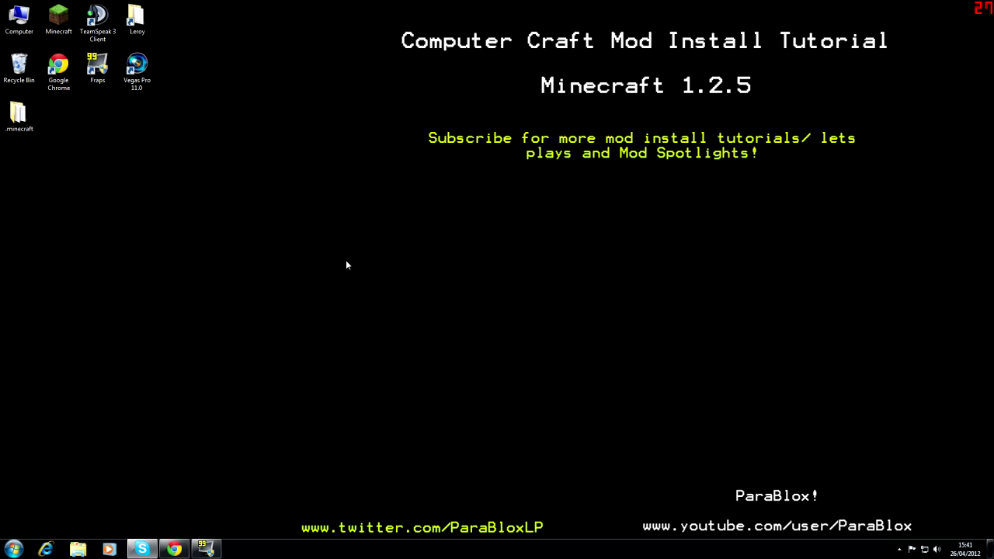
Open the empty .minecraft mods folder from %appdata%, snapped to the right half.
{"action": "key", "text": "super+r"}
{"action": "key", "text": "Return"}
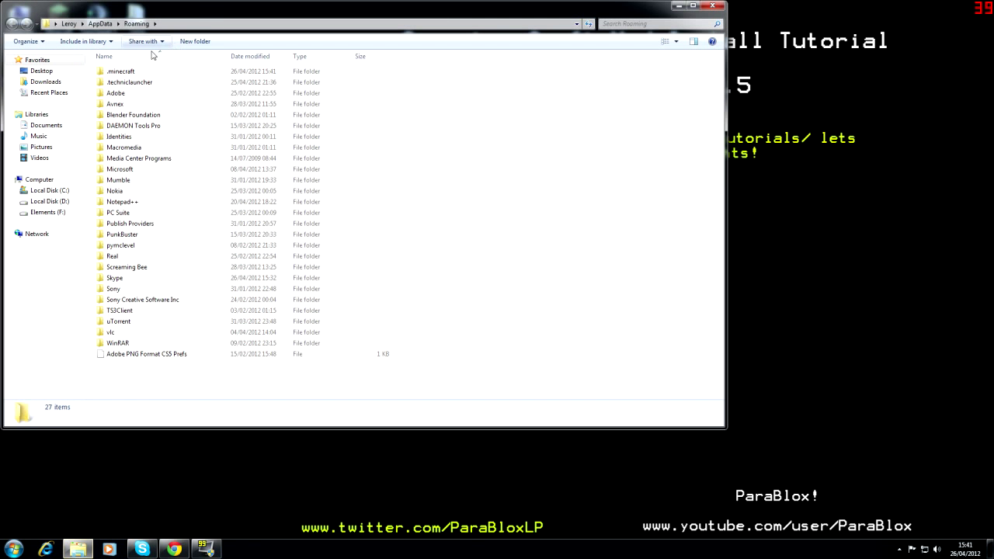
{"action": "double_click", "coordinate": [113, 75]}
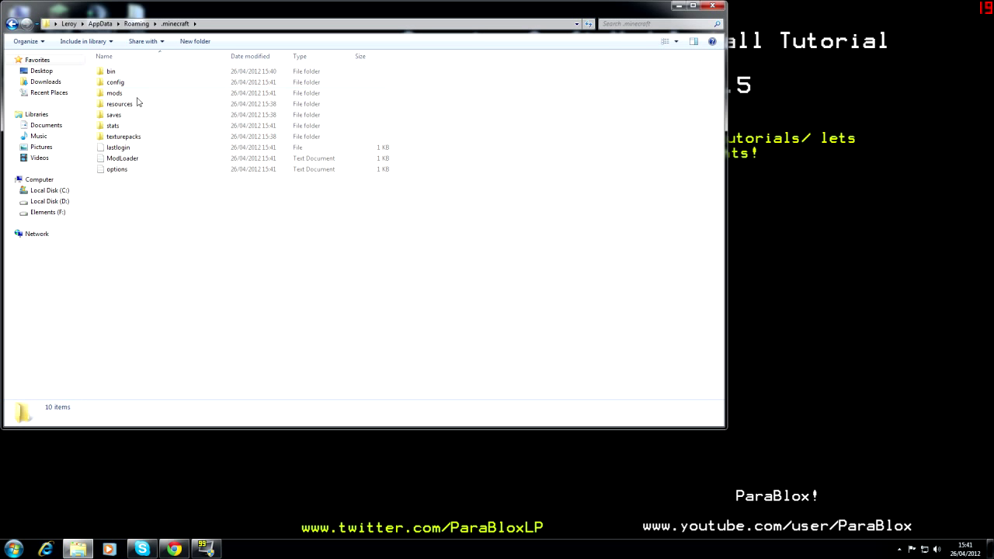
{"action": "double_click", "coordinate": [135, 96]}
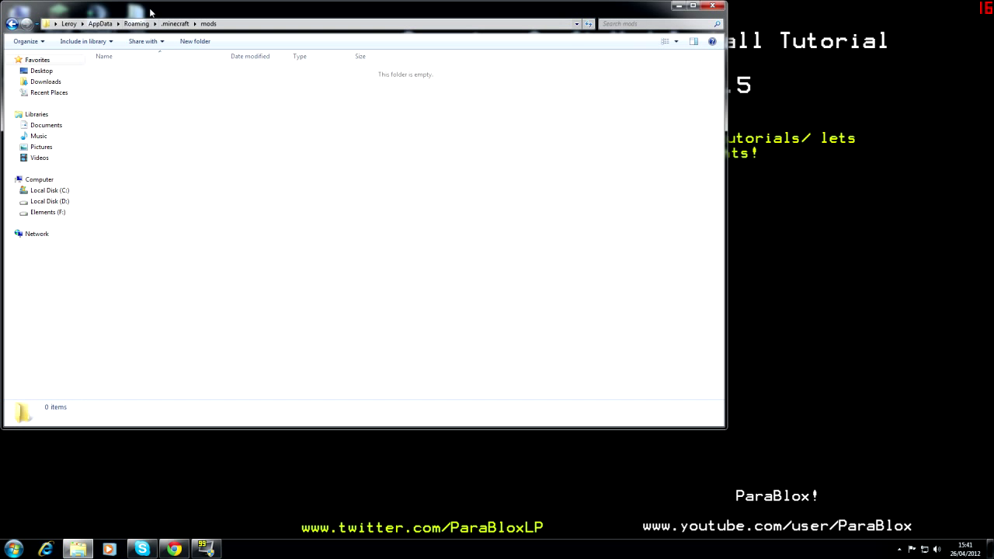
{"action": "key", "text": "super+Right"}
{"action": "left_click", "coordinate": [509, 23]}
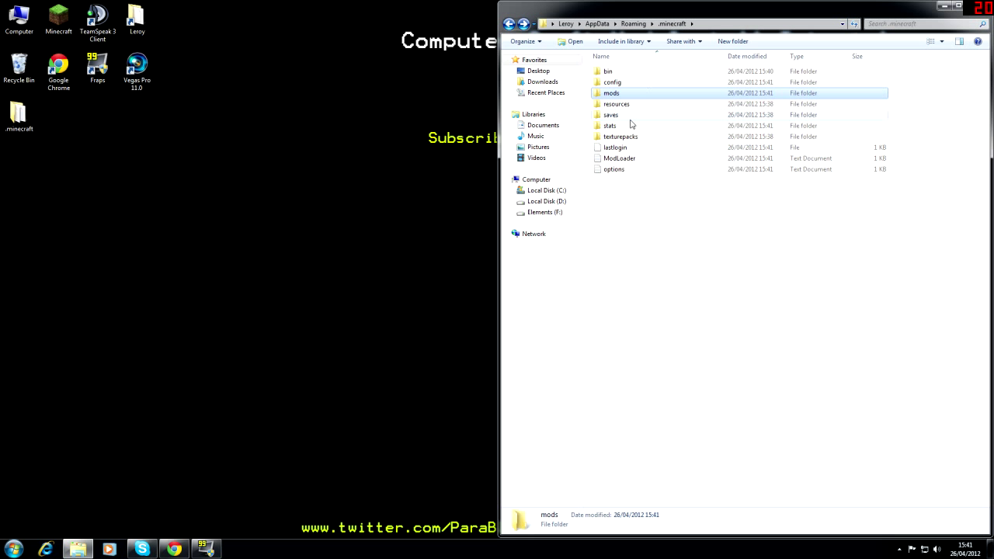
{"action": "double_click", "coordinate": [613, 94]}
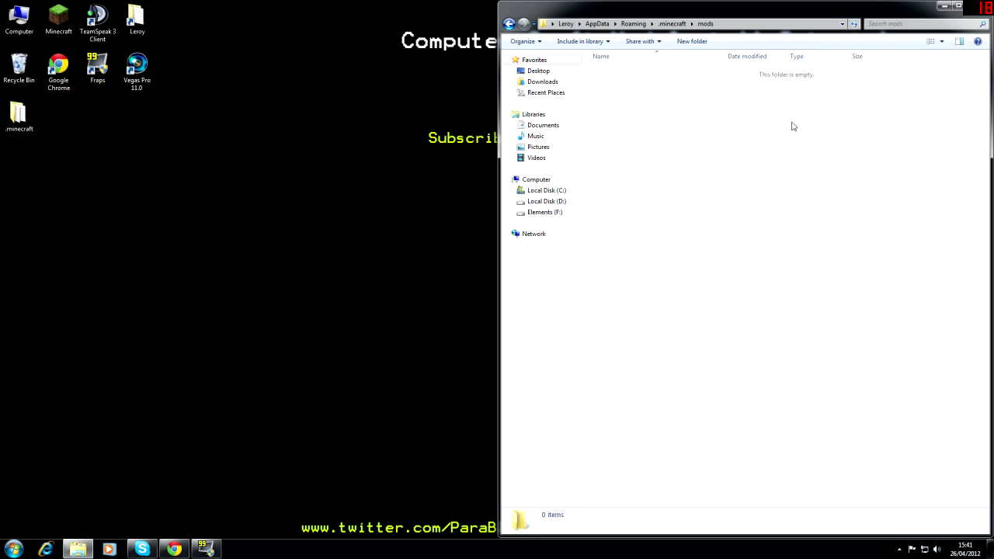
Open Downloads in a second window snapped to the left half.
{"action": "double_click", "coordinate": [19, 17]}
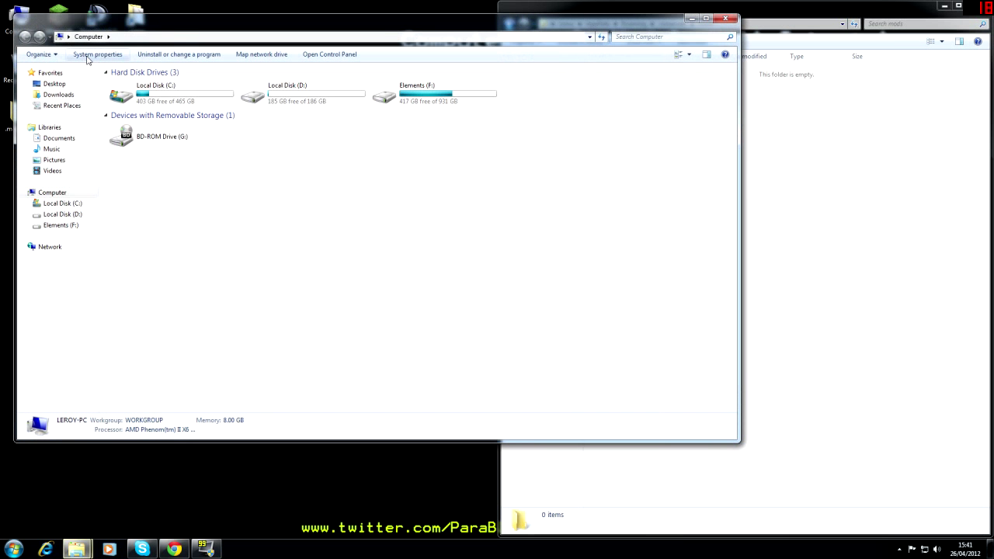
{"action": "left_click", "coordinate": [59, 95]}
{"action": "key", "text": "super+Left"}
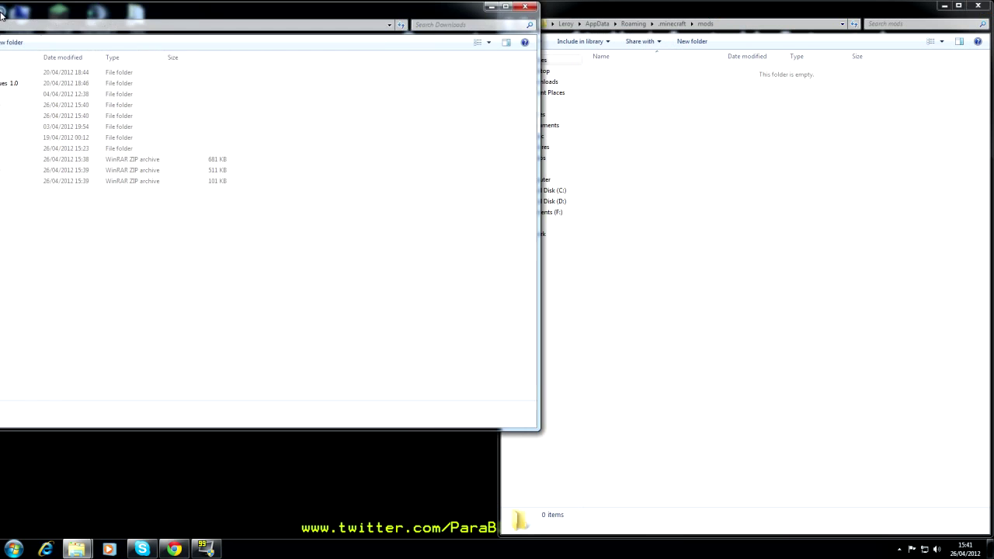
Extract the ComputerCraft1.33 archive into a ComputerCraft1.33 folder.
{"action": "left_click", "coordinate": [137, 160]}
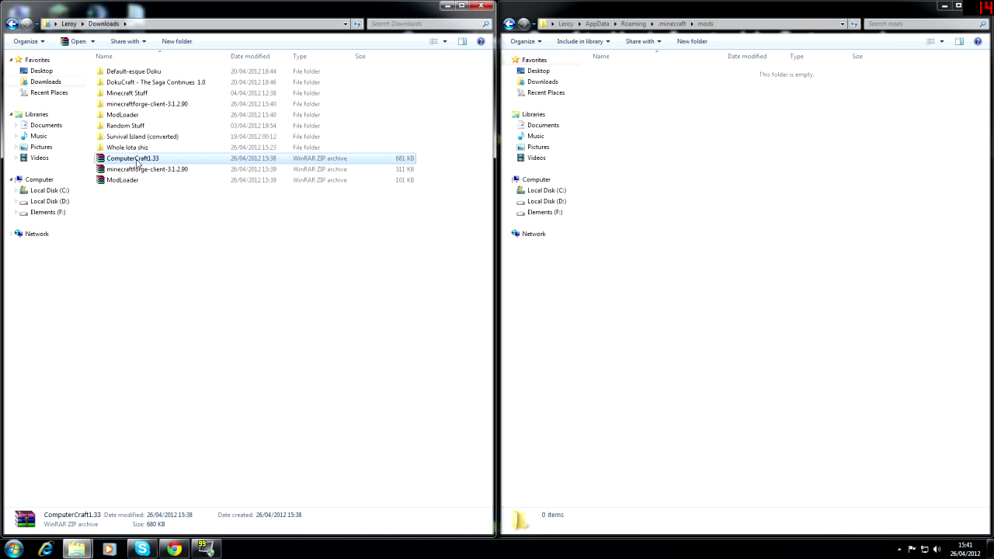
{"action": "right_click", "coordinate": [137, 160]}
{"action": "left_click", "coordinate": [184, 181]}
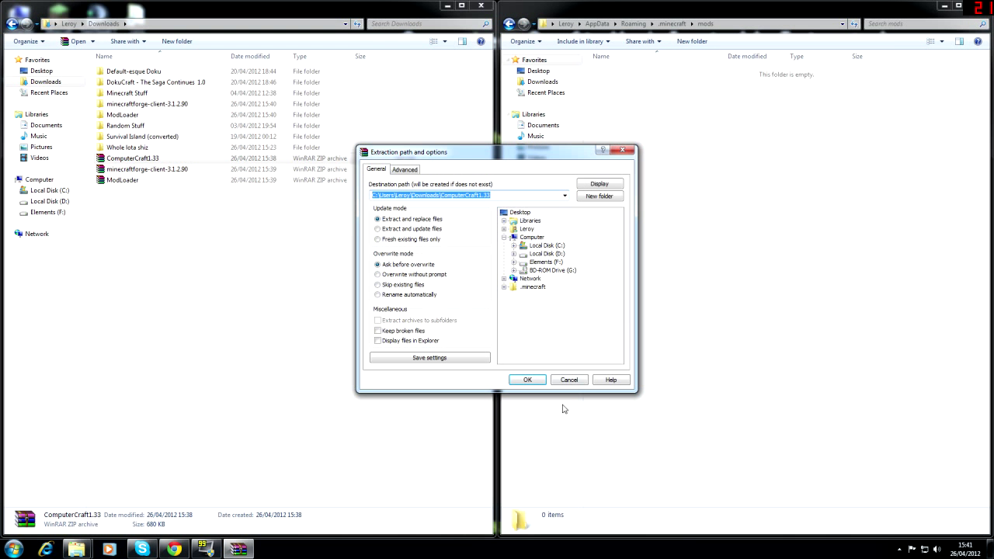
{"action": "left_click", "coordinate": [526, 379]}
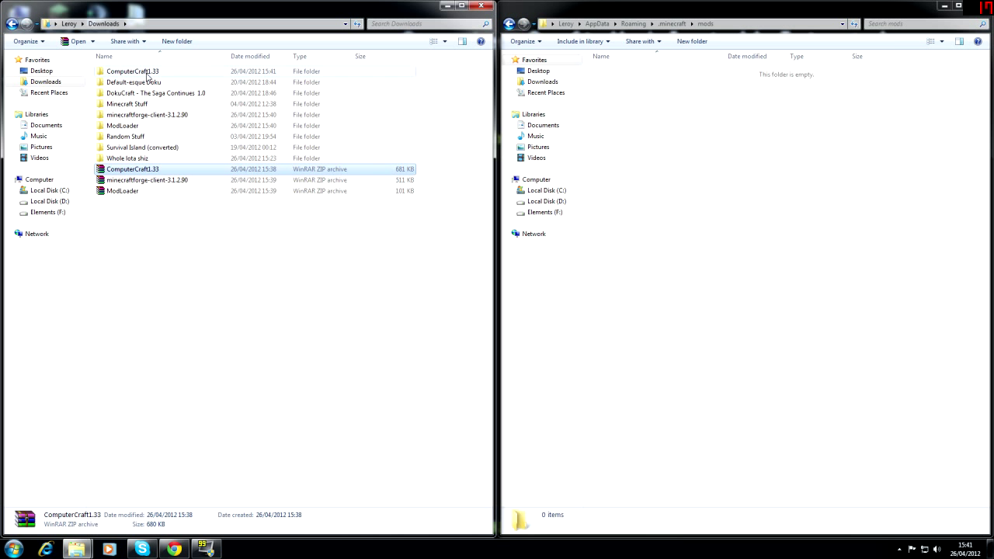
Open the extracted ComputerCraft1.33 folder and look inside its ComputerCraft subfolder.
{"action": "double_click", "coordinate": [148, 75]}
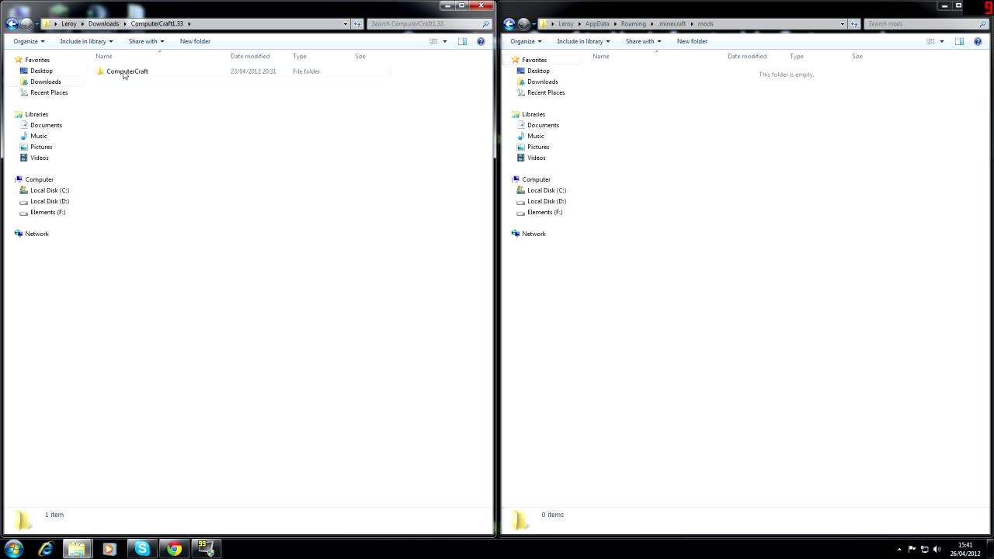
{"action": "left_click", "coordinate": [10, 26]}
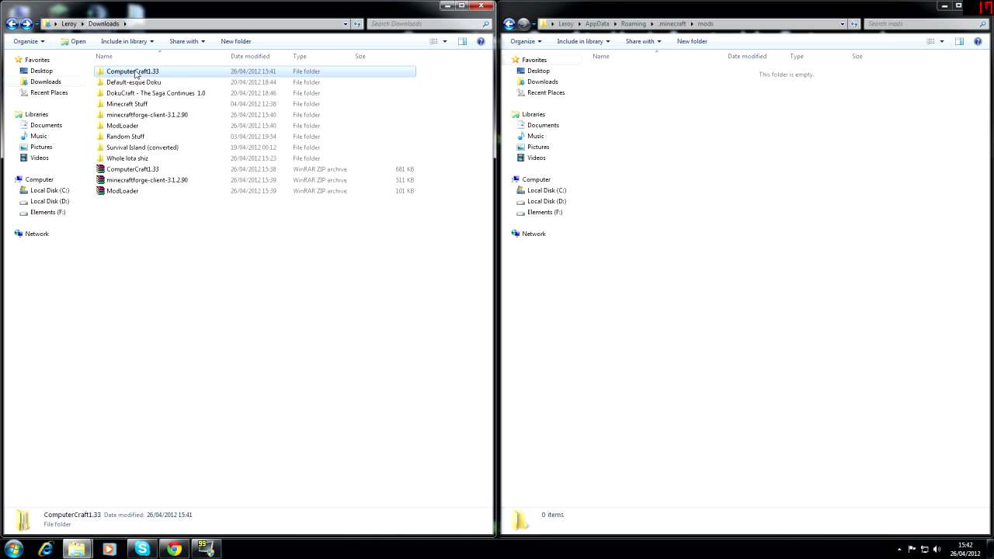
{"action": "double_click", "coordinate": [135, 74]}
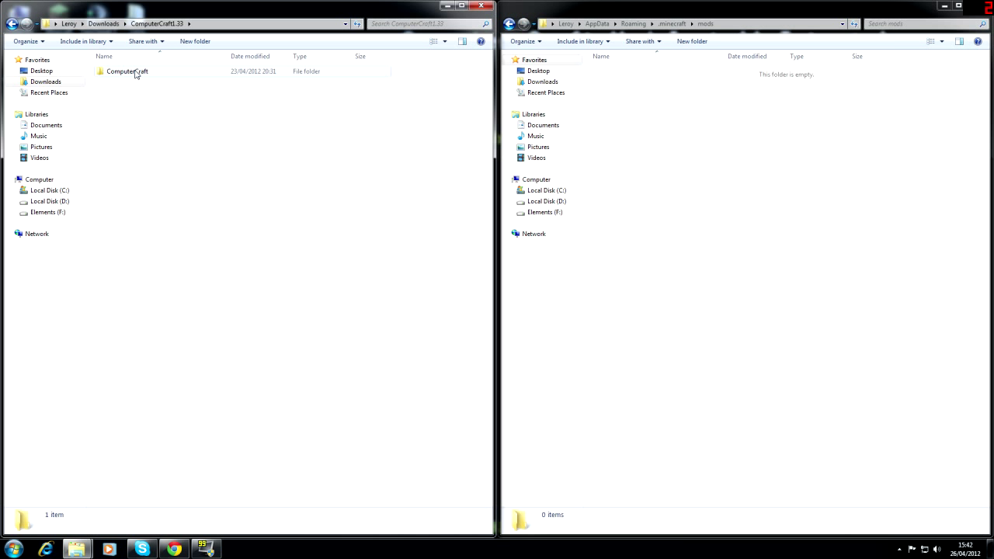
{"action": "double_click", "coordinate": [135, 74]}
{"action": "key", "text": "BackSpace"}
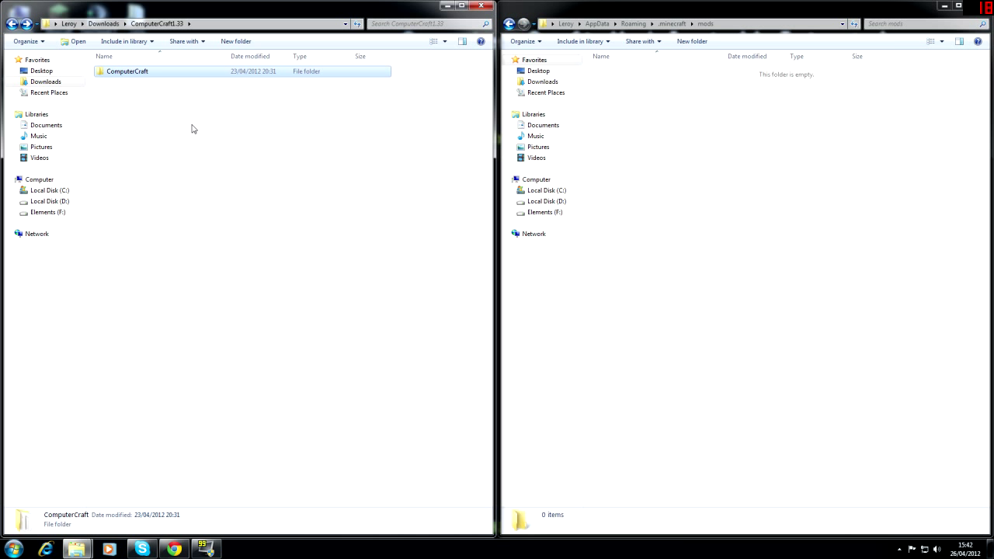
{"action": "left_click", "coordinate": [770, 220]}
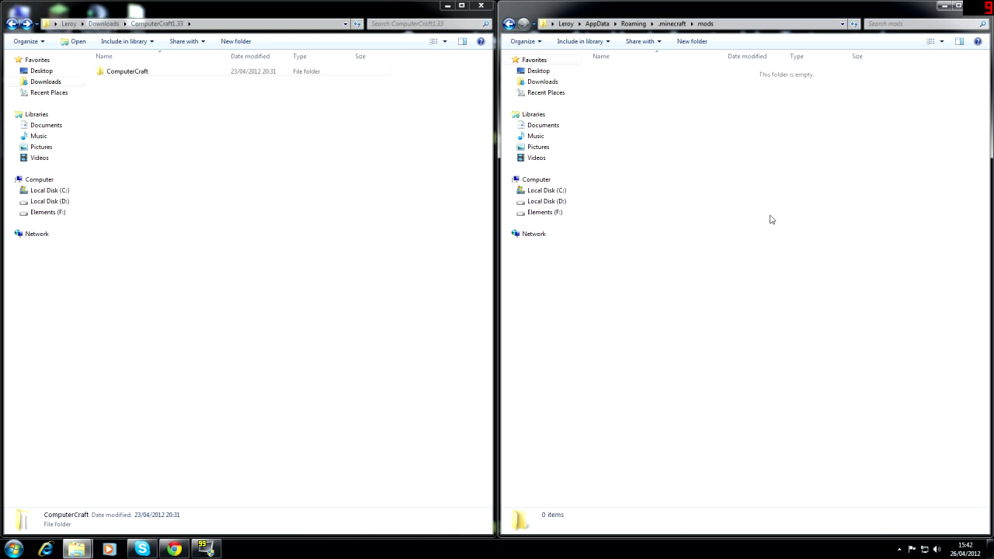
Paste ComputerCraft into .minecraft\mods, confirm it is there, and close the Downloads window.
{"action": "key", "text": "ctrl+v"}
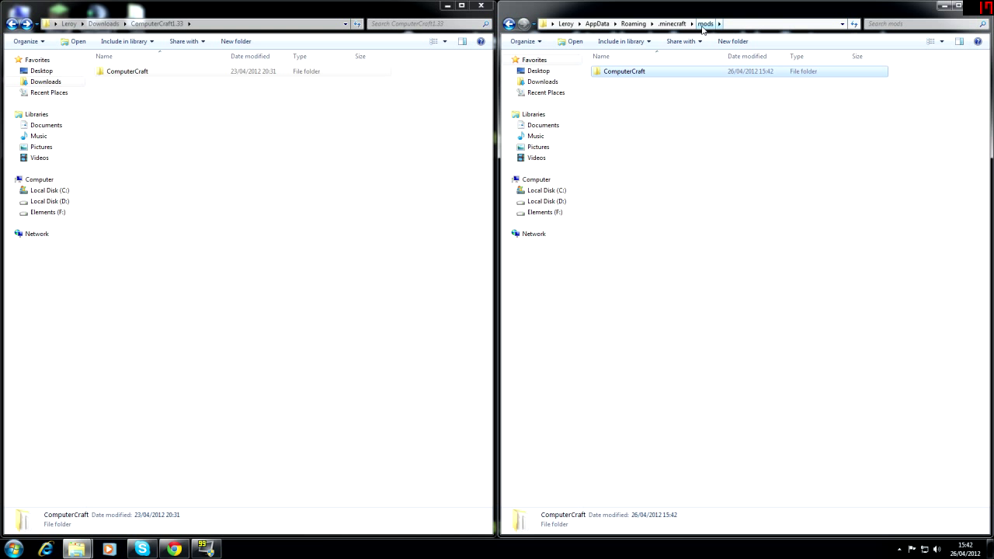
{"action": "left_click", "coordinate": [508, 23]}
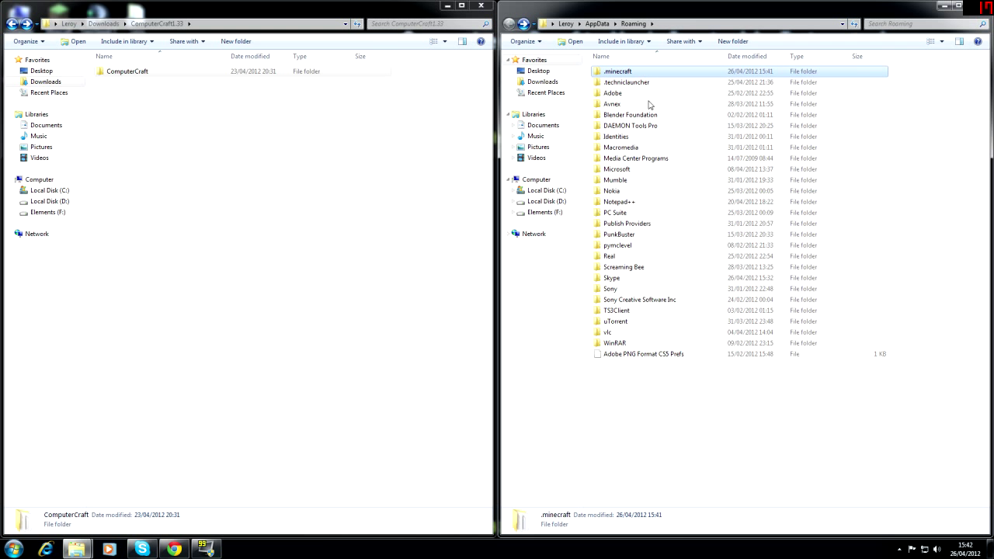
{"action": "double_click", "coordinate": [622, 72]}
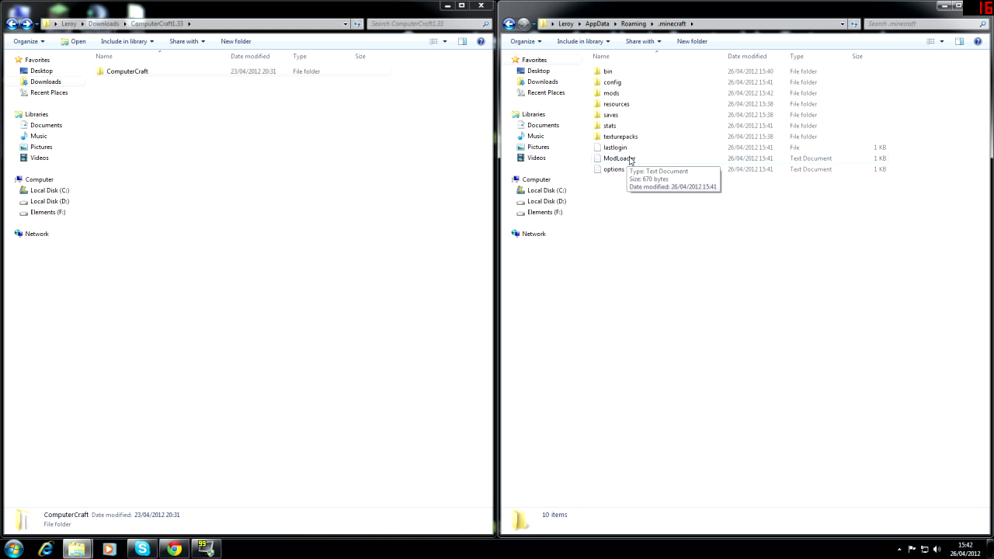
{"action": "double_click", "coordinate": [612, 93]}
{"action": "double_click", "coordinate": [625, 71]}
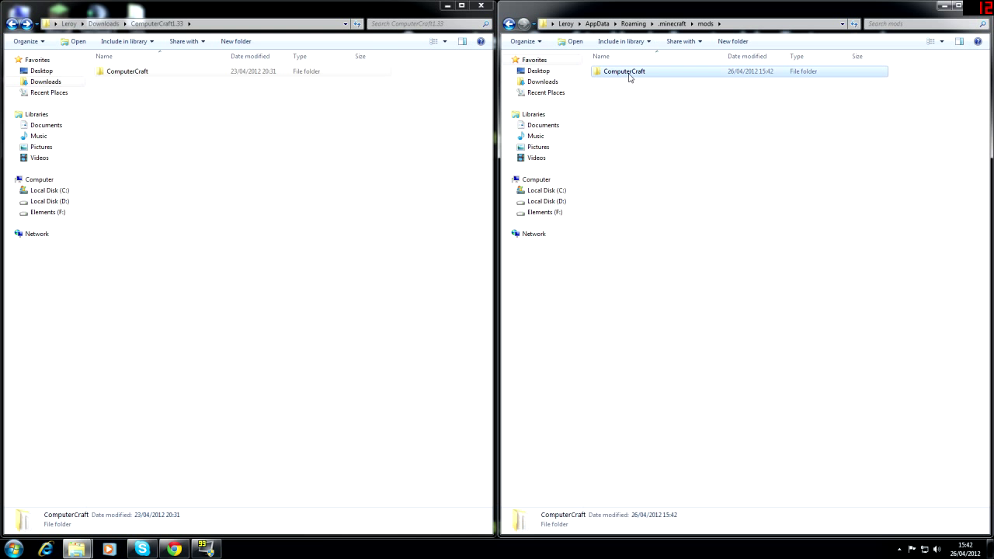
{"action": "key", "text": "BackSpace"}
{"action": "key", "text": "BackSpace"}
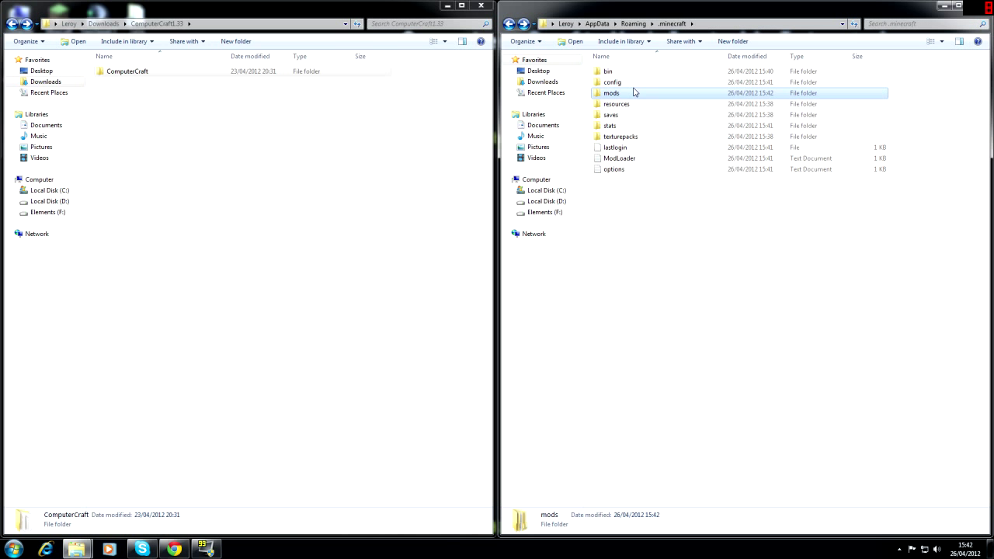
{"action": "left_click", "coordinate": [482, 8]}
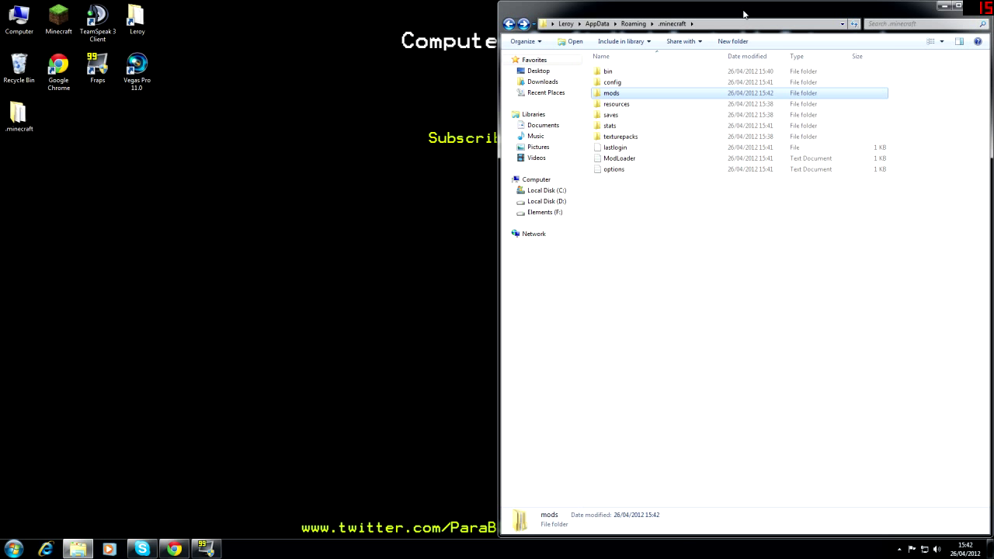
Close the .minecraft window, launch Minecraft past the security warning, and log in.
{"action": "left_click_drag", "start_coordinate": [743, 16], "coordinate": [601, 9]}
{"action": "left_click", "coordinate": [832, 7]}
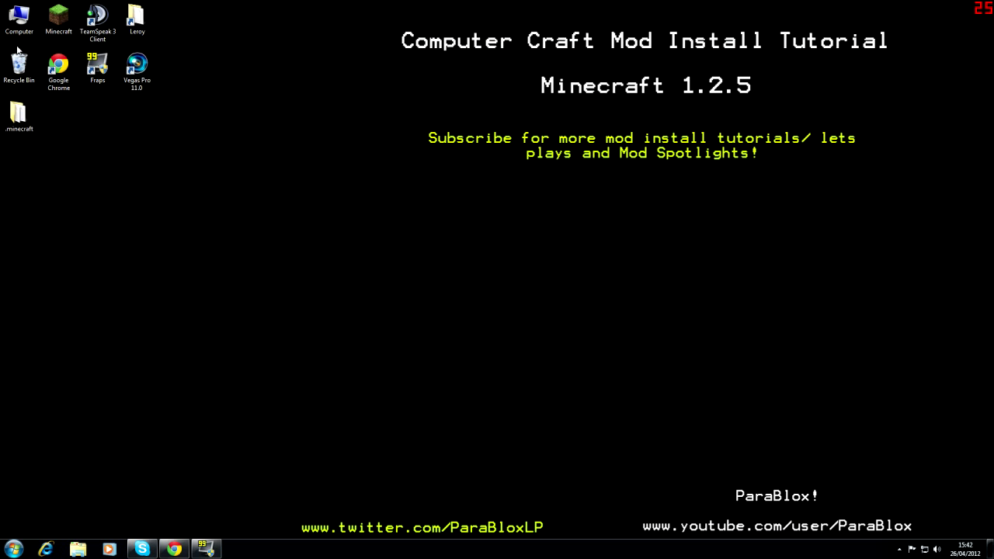
{"action": "double_click", "coordinate": [45, 26]}
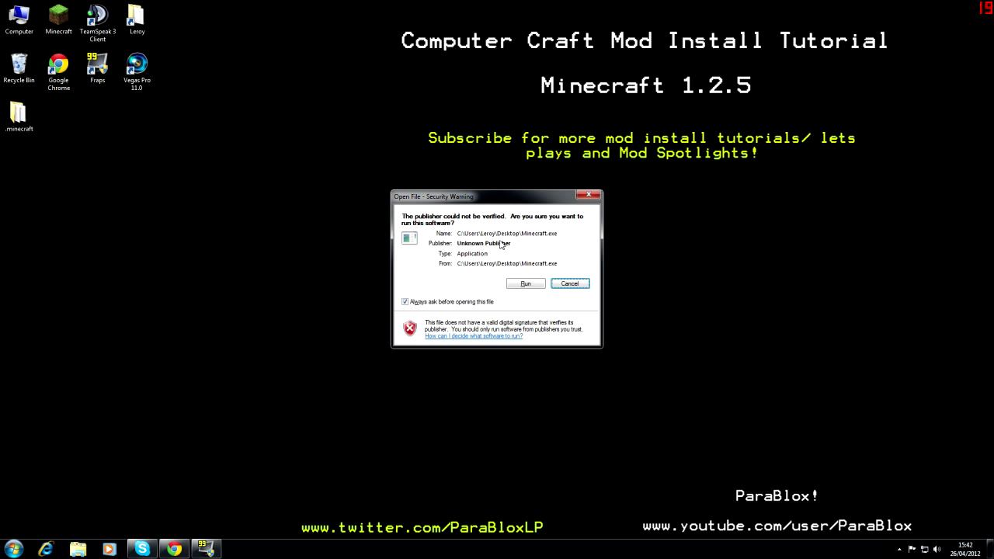
{"action": "left_click", "coordinate": [523, 285]}
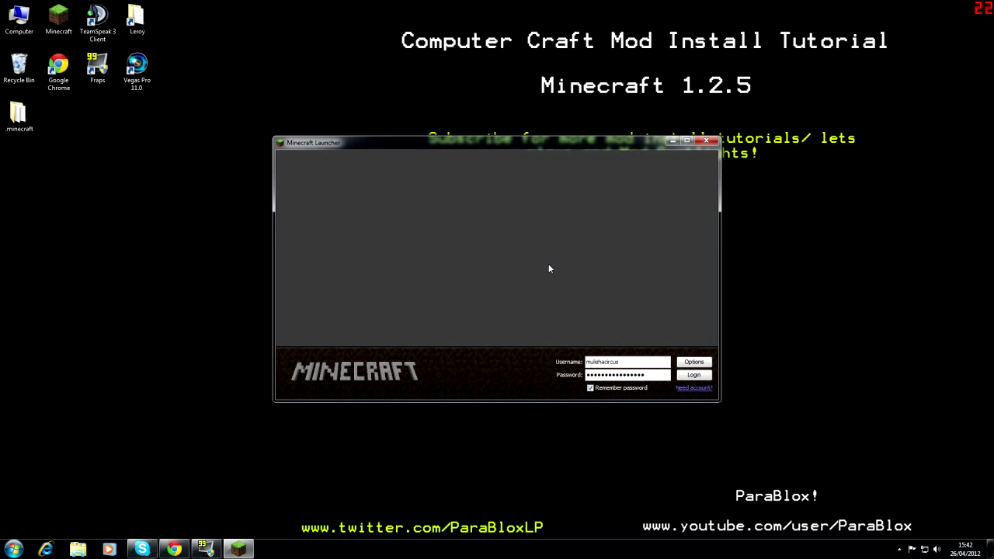
{"action": "left_click", "coordinate": [694, 374]}
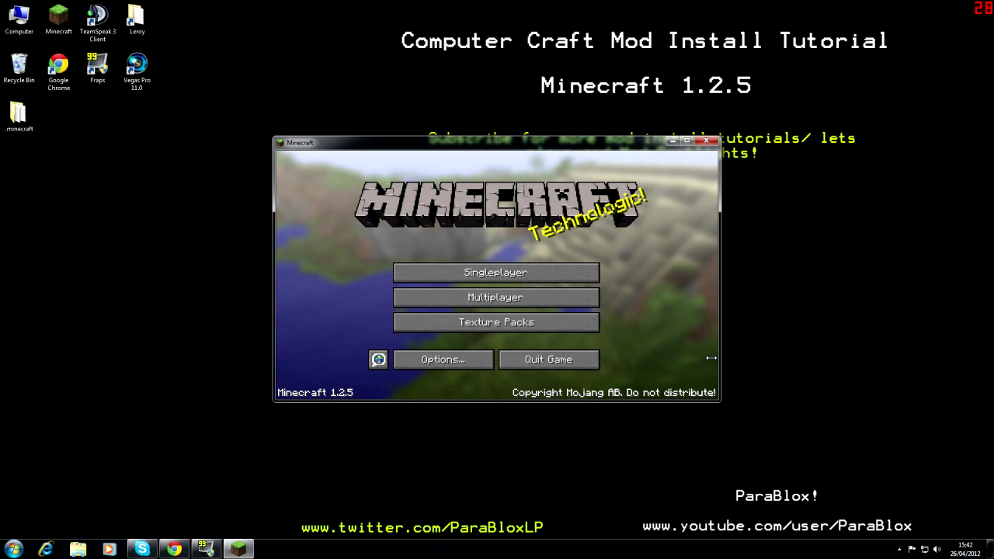
Go to the Singleplayer world list and start a new world.
{"action": "left_click", "coordinate": [547, 301]}
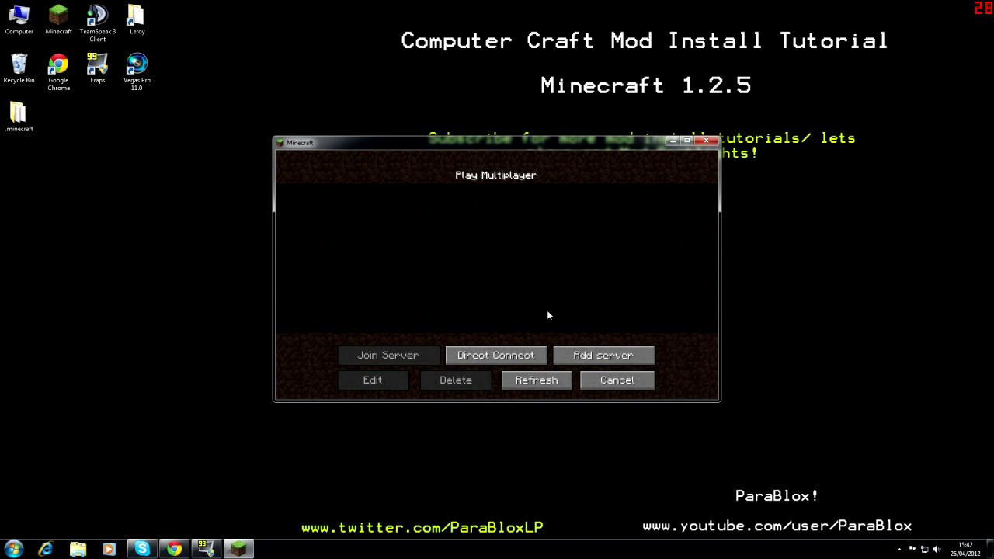
{"action": "left_click", "coordinate": [591, 380]}
{"action": "left_click", "coordinate": [554, 275]}
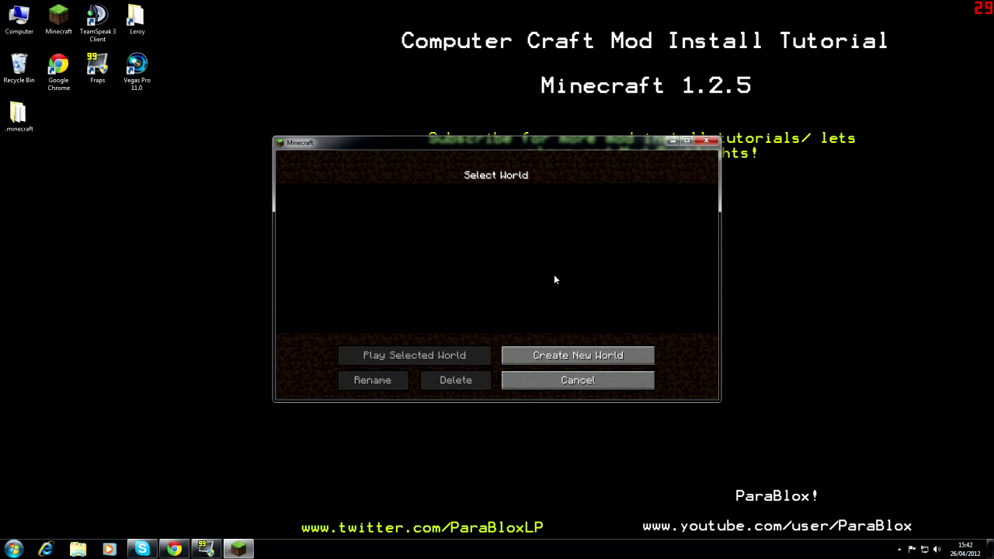
{"action": "left_click", "coordinate": [559, 358]}
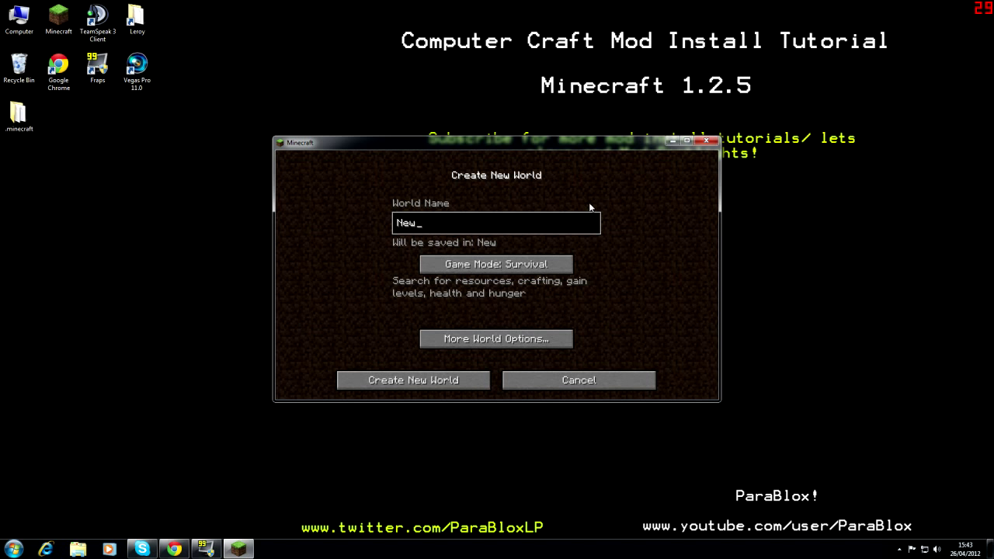
Name the world 'computer craft test', set Creative game mode, and generate it.
{"action": "key", "text": "BackSpace"}
{"action": "key", "text": "BackSpace"}
{"action": "key", "text": "BackSpace"}
{"action": "type", "text": "cumputer craft test"}
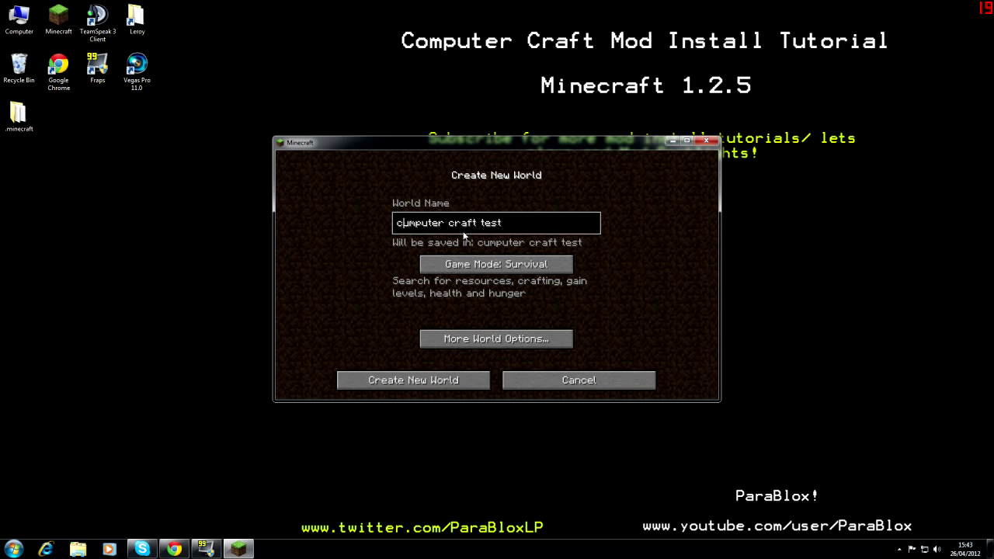
{"action": "key", "text": "BackSpace"}
{"action": "type", "text": "o"}
{"action": "left_click", "coordinate": [535, 268]}
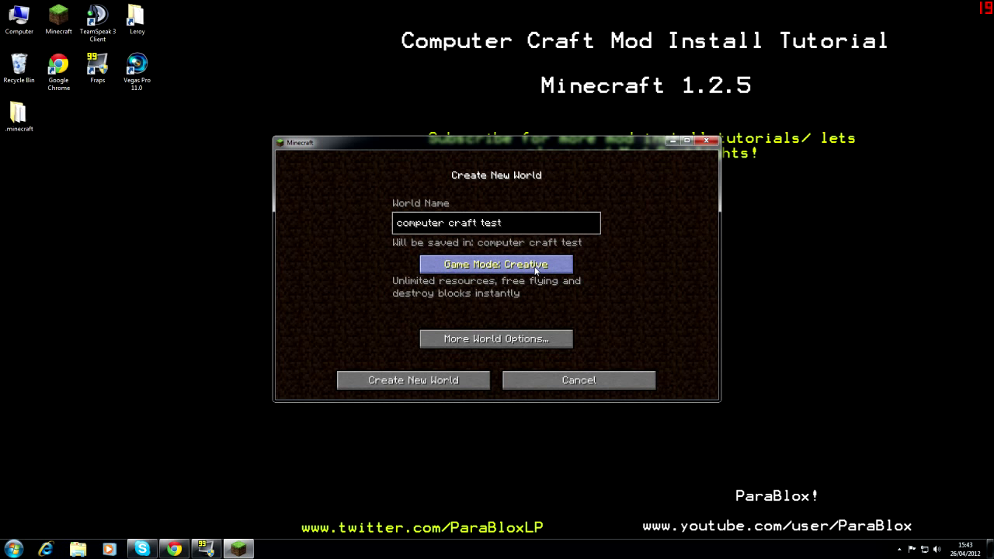
{"action": "left_click", "coordinate": [456, 382]}
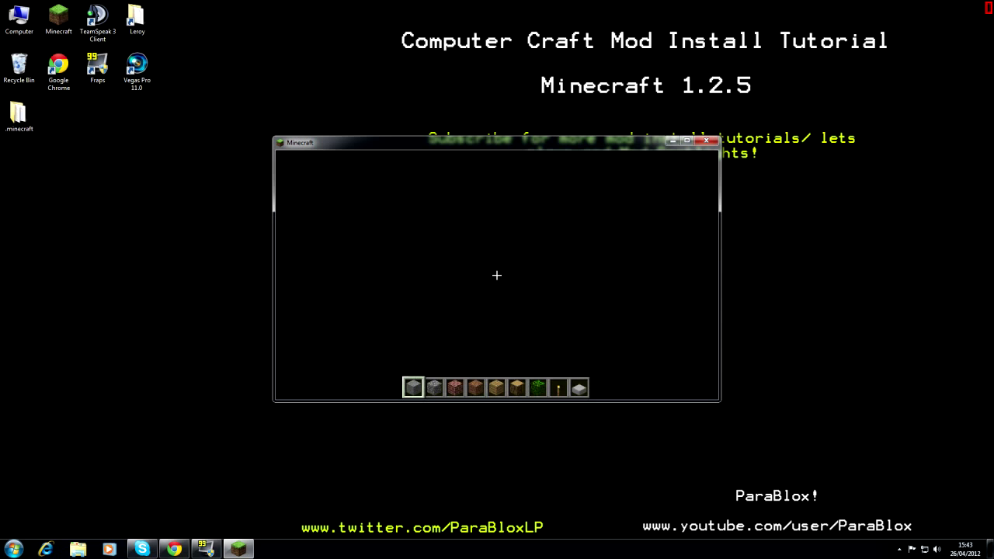
Find the Computer block in the creative inventory and drag it into hotbar slot 7.
{"action": "key", "text": "e"}
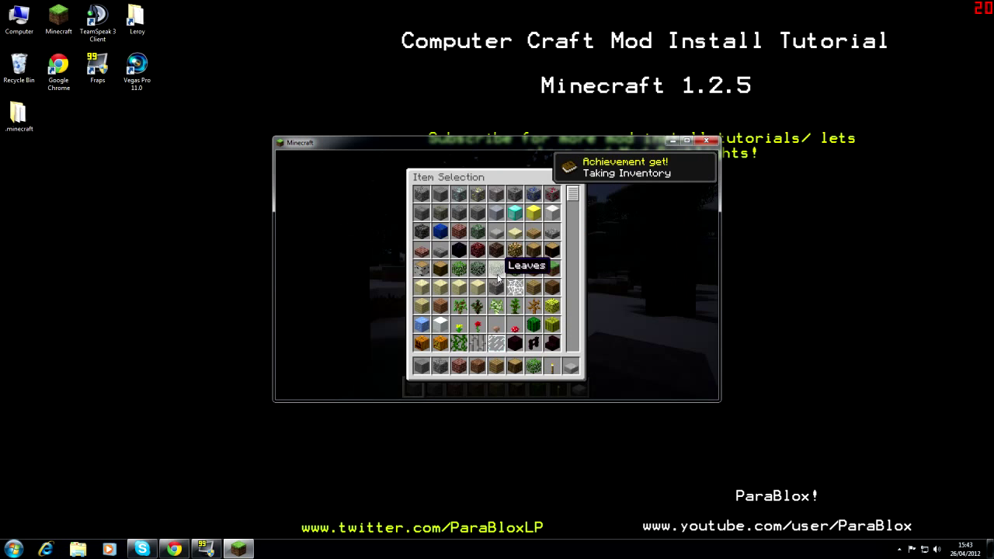
{"action": "scroll", "coordinate": [498, 278], "scroll_direction": "down", "scroll_amount": 4}
{"action": "scroll", "coordinate": [489, 272], "scroll_direction": "down", "scroll_amount": 4}
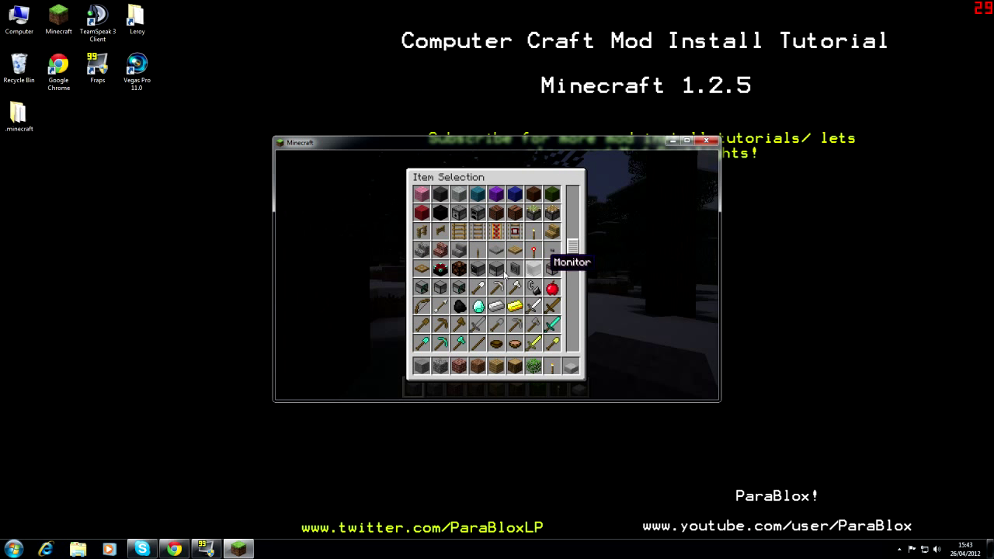
{"action": "scroll", "coordinate": [509, 260], "scroll_direction": "down", "scroll_amount": 2}
{"action": "scroll", "coordinate": [520, 241], "scroll_direction": "down", "scroll_amount": 2}
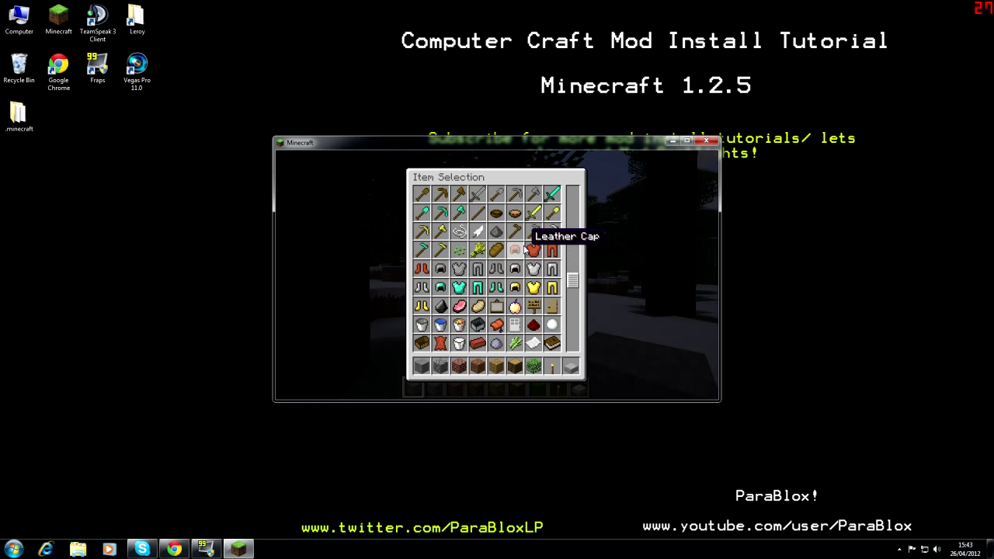
{"action": "scroll", "coordinate": [525, 246], "scroll_direction": "down", "scroll_amount": 2}
{"action": "scroll", "coordinate": [530, 237], "scroll_direction": "down", "scroll_amount": 2}
{"action": "scroll", "coordinate": [529, 237], "scroll_direction": "down", "scroll_amount": 2}
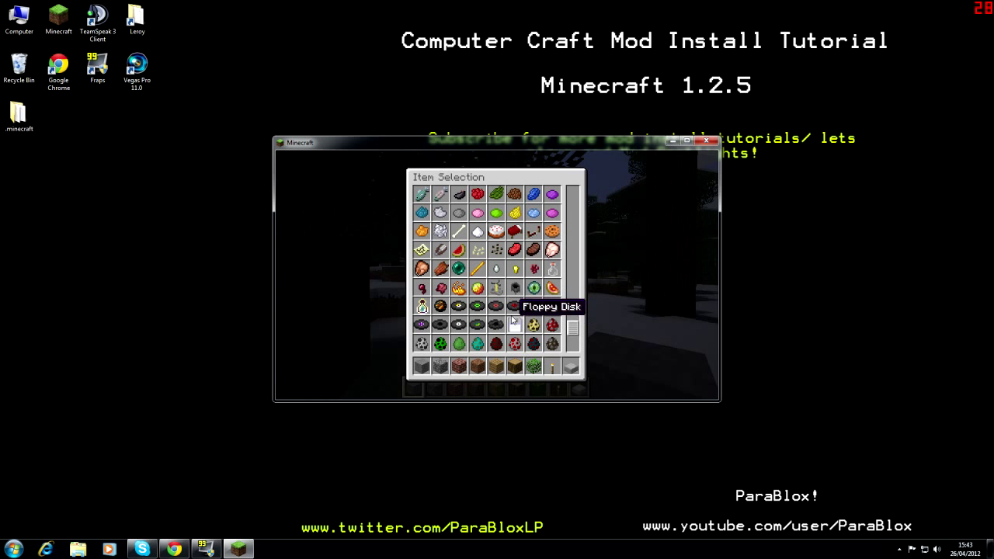
{"action": "scroll", "coordinate": [514, 319], "scroll_direction": "down", "scroll_amount": 2}
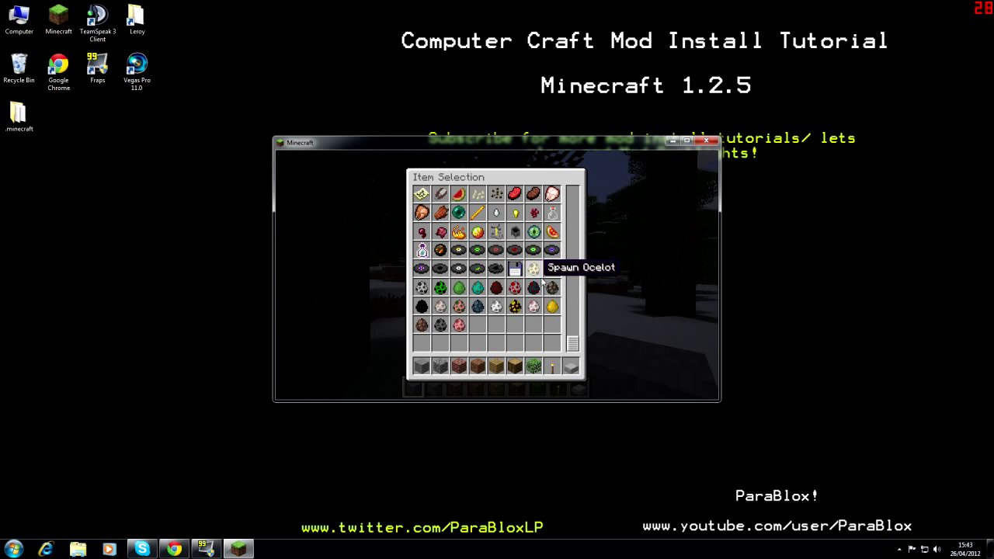
{"action": "scroll", "coordinate": [517, 315], "scroll_direction": "up", "scroll_amount": 3}
{"action": "scroll", "coordinate": [519, 307], "scroll_direction": "up", "scroll_amount": 4}
{"action": "scroll", "coordinate": [518, 299], "scroll_direction": "up", "scroll_amount": 3}
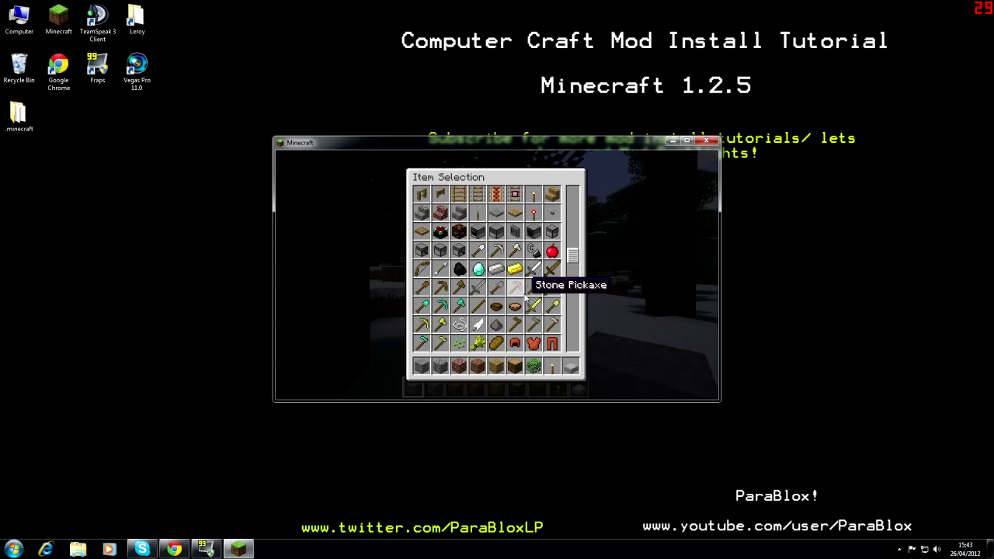
{"action": "scroll", "coordinate": [525, 295], "scroll_direction": "up", "scroll_amount": 2}
{"action": "left_click", "coordinate": [477, 267]}
{"action": "left_click", "coordinate": [528, 370]}
Place the Computer block from slot 7 and close its CraftOS 1.3 terminal.
{"action": "key", "text": "e"}
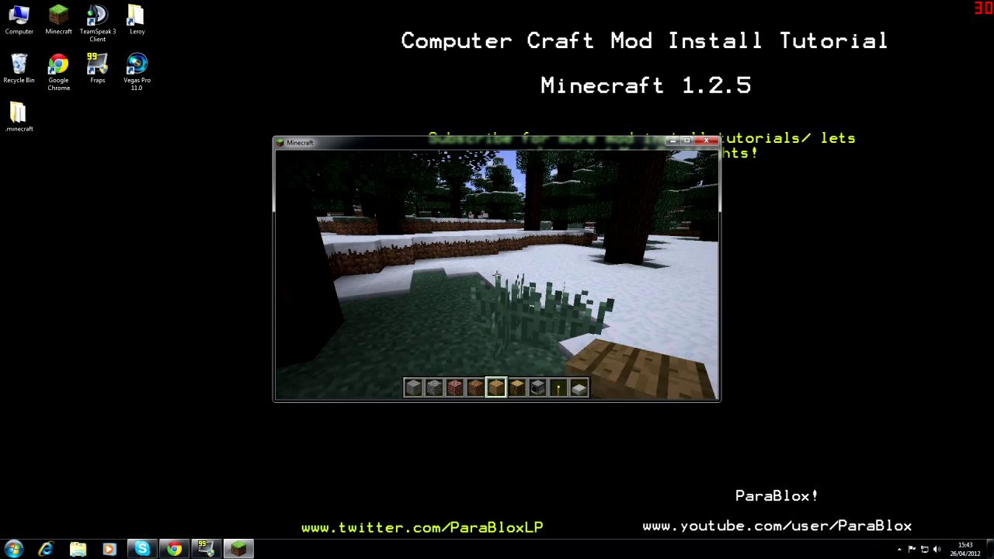
{"action": "key", "text": "7"}
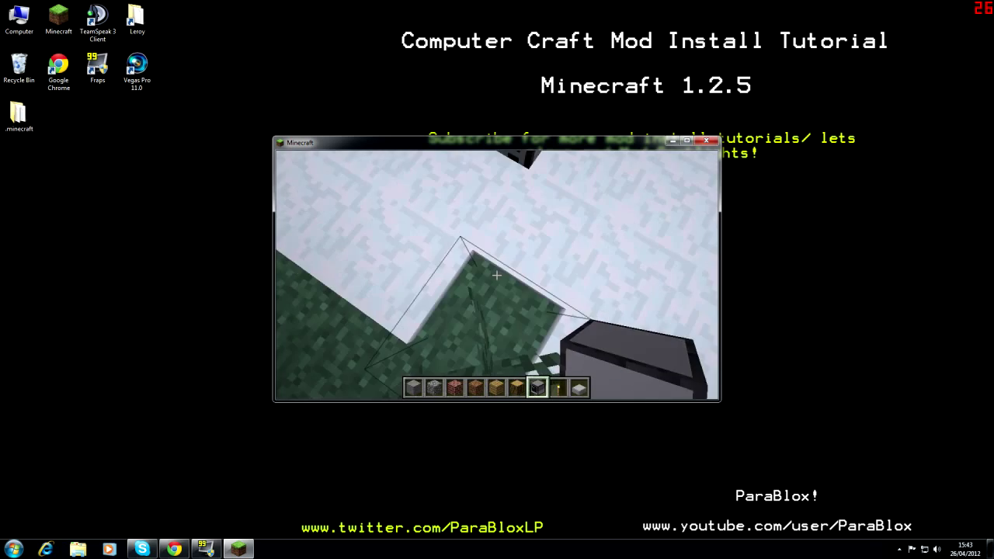
{"action": "right_click", "coordinate": [496, 274]}
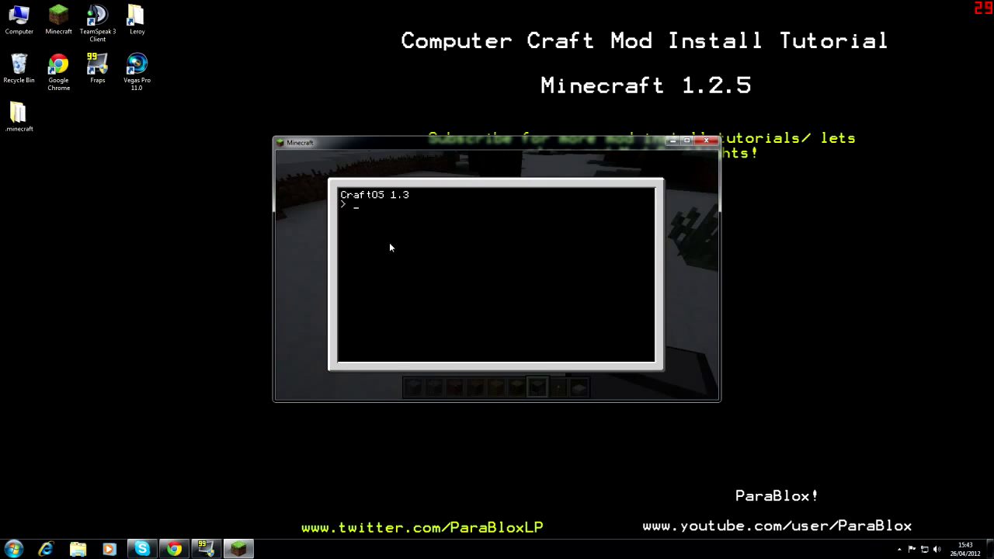
{"action": "key", "text": "Escape"}
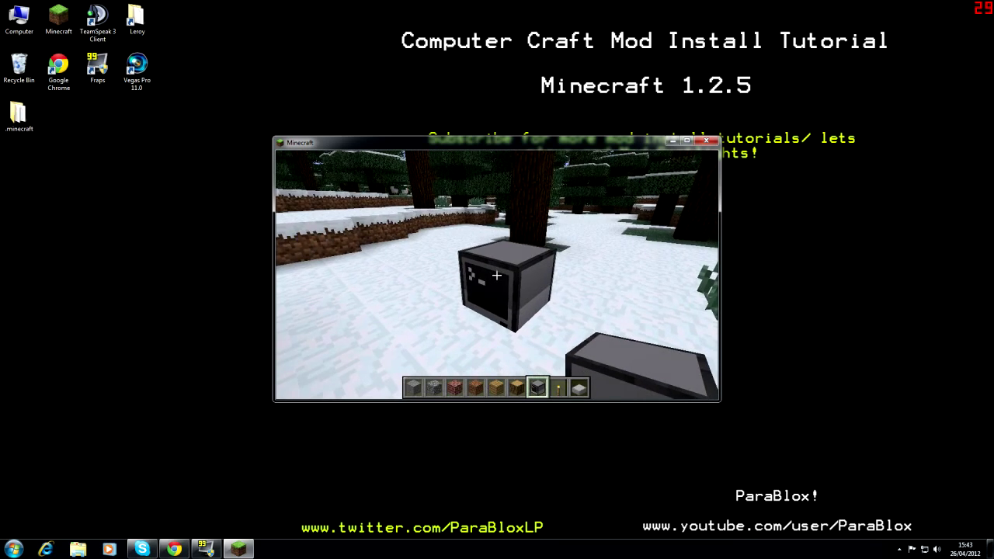